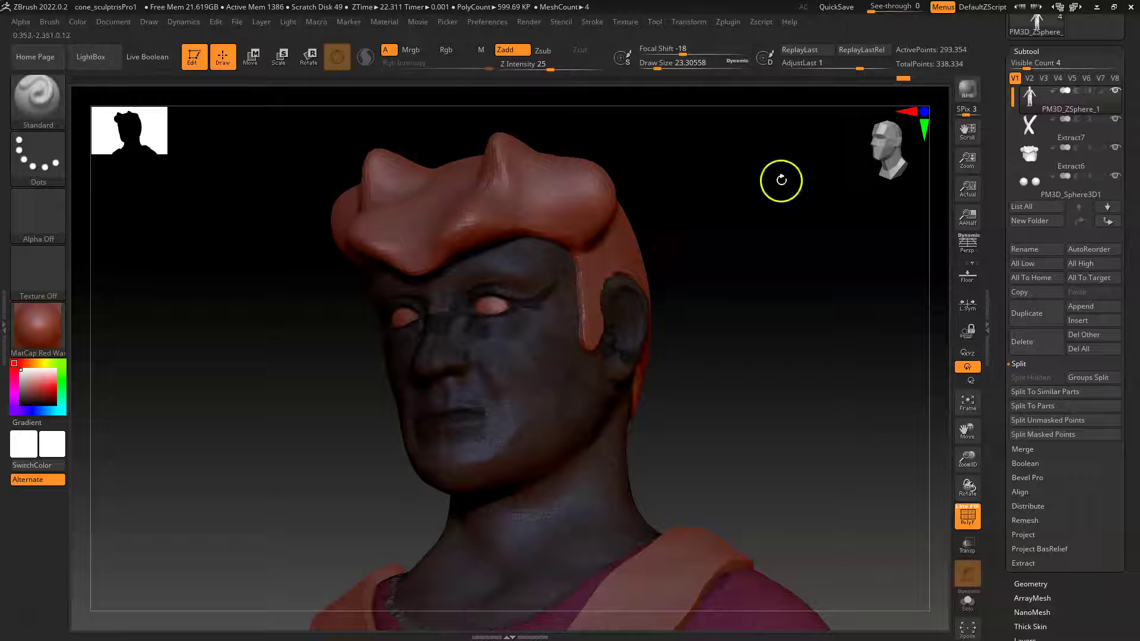
Step: Hide the Extract7, Extract6 and PM3D_Sphere3D1 subtools and turn off the polyframe display on the remaining body mesh
left_click(1116, 148)
left_click(1115, 176)
left_click(1115, 119)
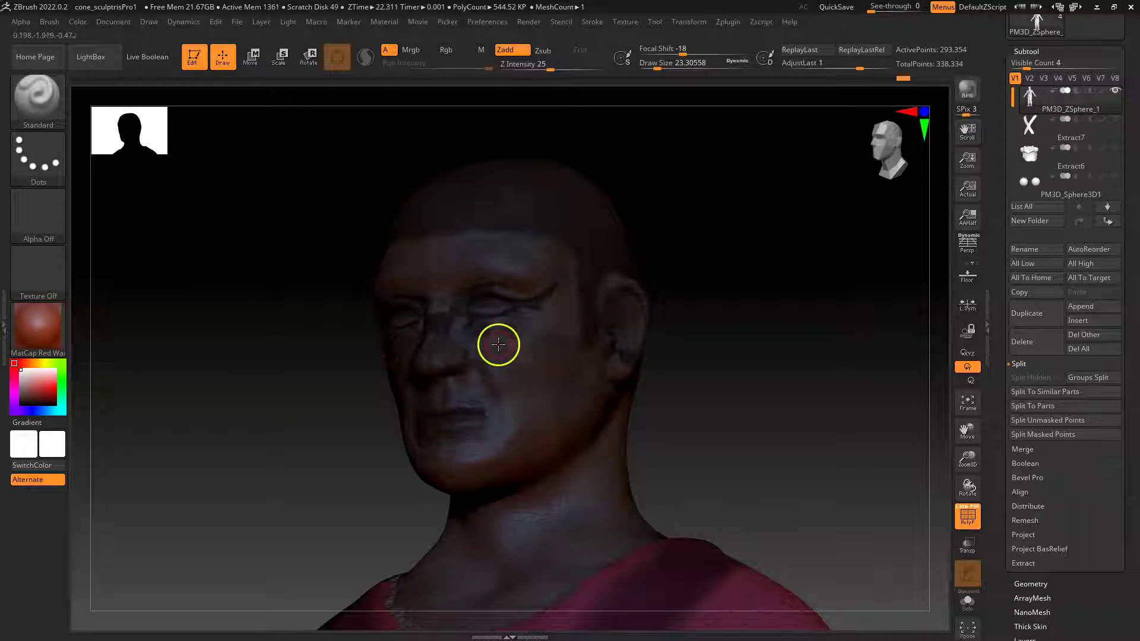
key("shift+f")
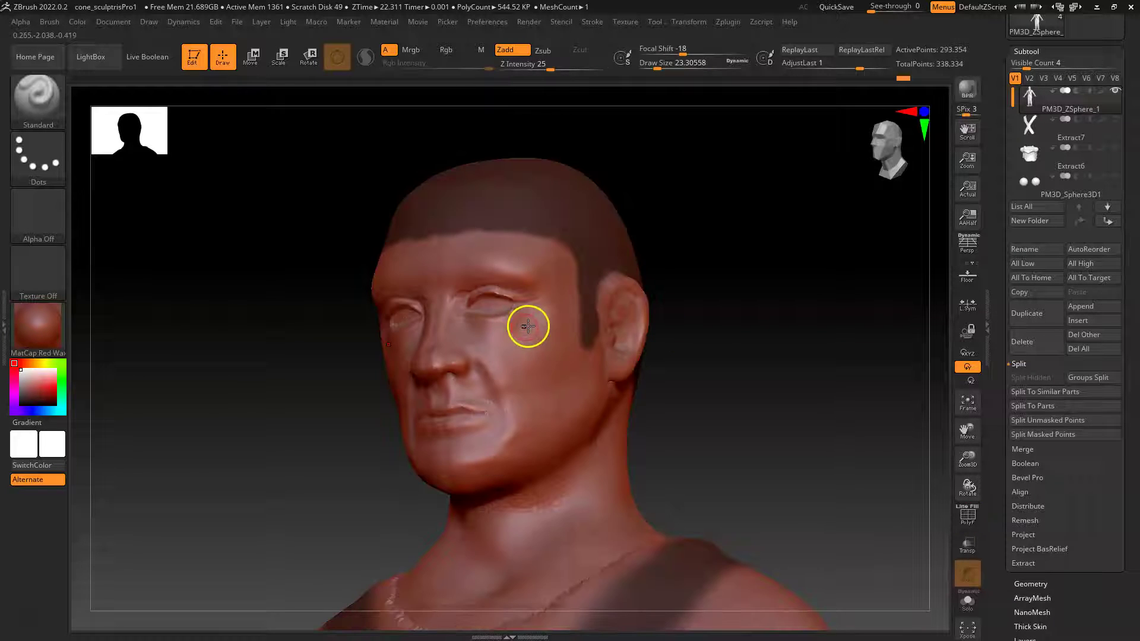
mouse_move(697, 324)
left_mouse_down()
mouse_move(687, 222)
mouse_move(758, 378)
mouse_move(721, 356)
mouse_move(746, 283)
mouse_move(741, 351)
mouse_move(771, 386)
mouse_move(685, 384)
left_mouse_up()
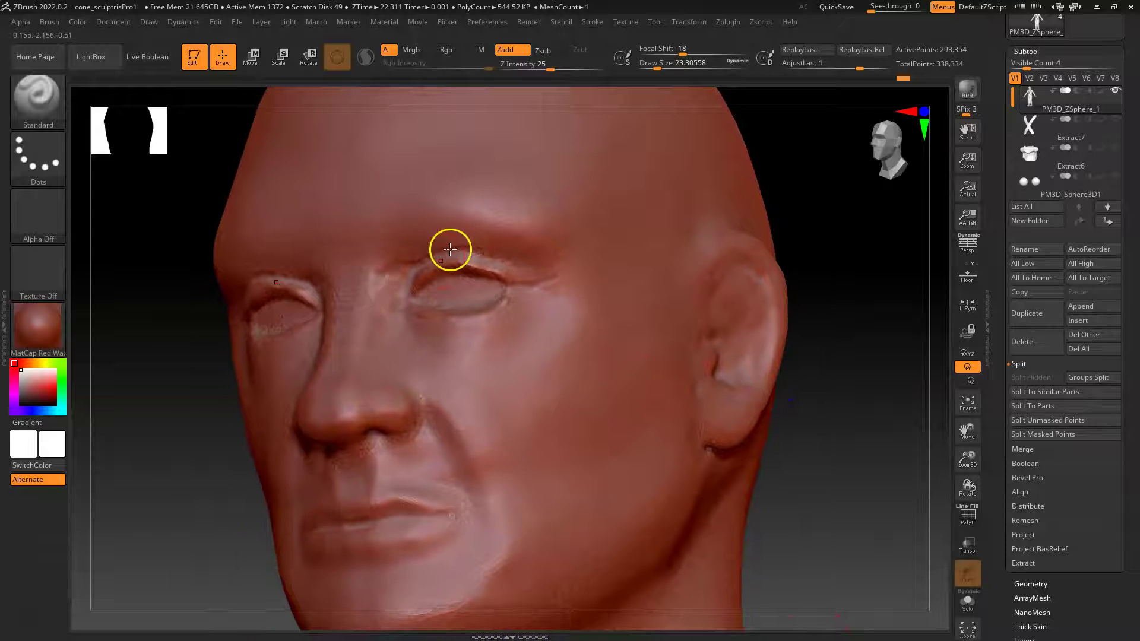
left_click_drag(822, 456, 715, 372, "alt")
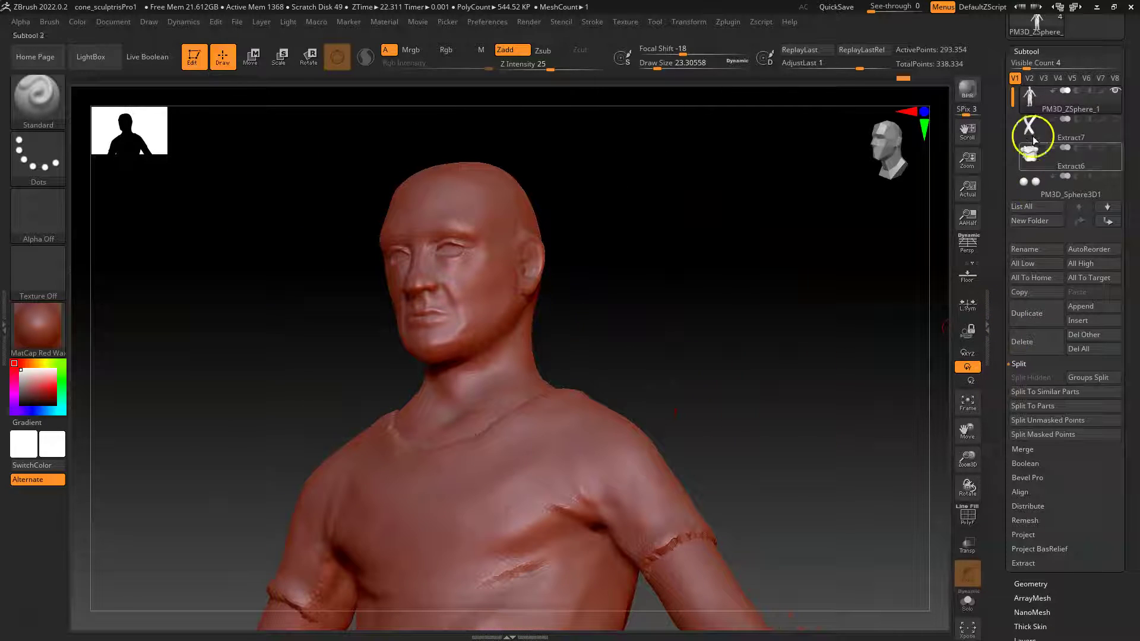
Step: Open the ZRemesher settings in the body mesh's Geometry options
left_click_drag(1003, 471, 1015, 323)
left_click_drag(1046, 274, 1044, 258)
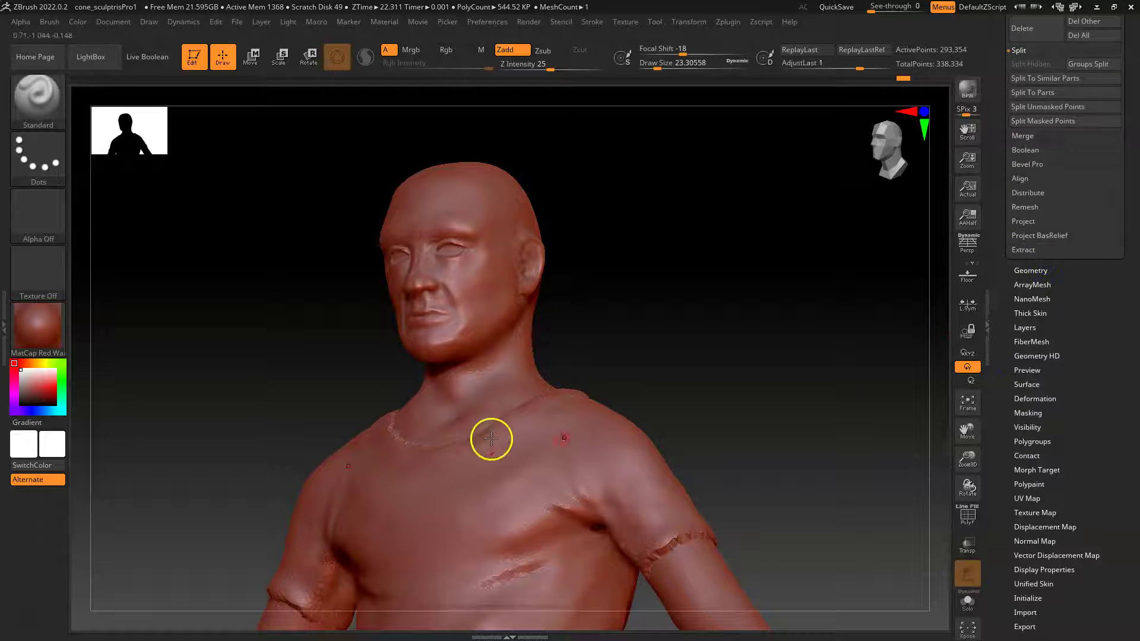
left_click(1026, 256)
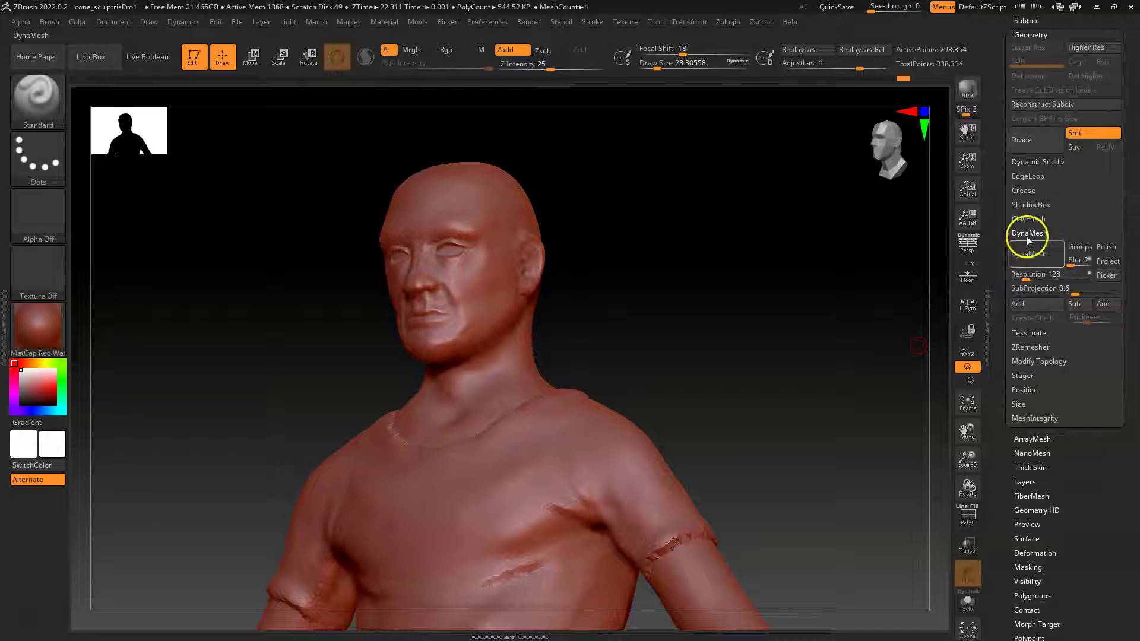
left_click(1030, 235)
left_click(1031, 262)
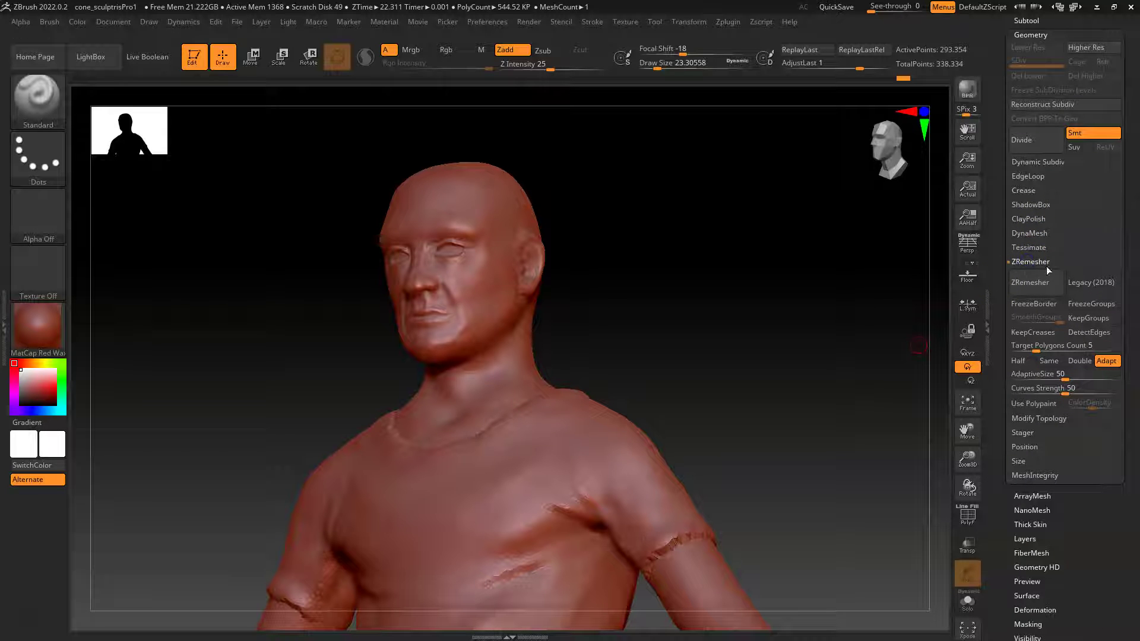
scroll(1032, 214, "up", 3)
left_click(1030, 211)
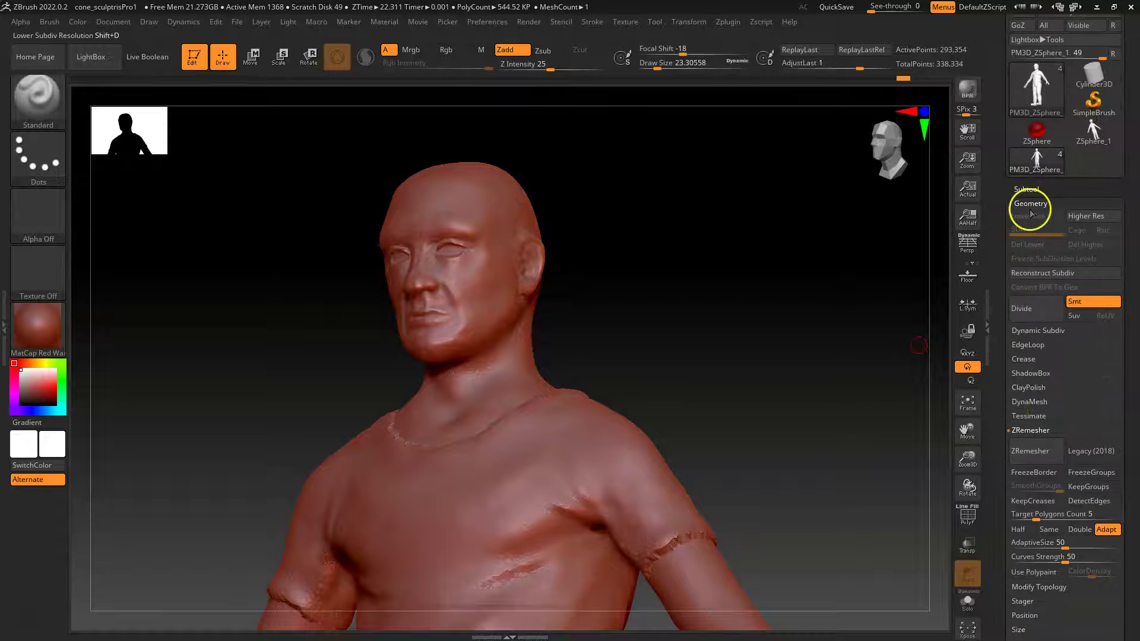
scroll(993, 262, "down", 3)
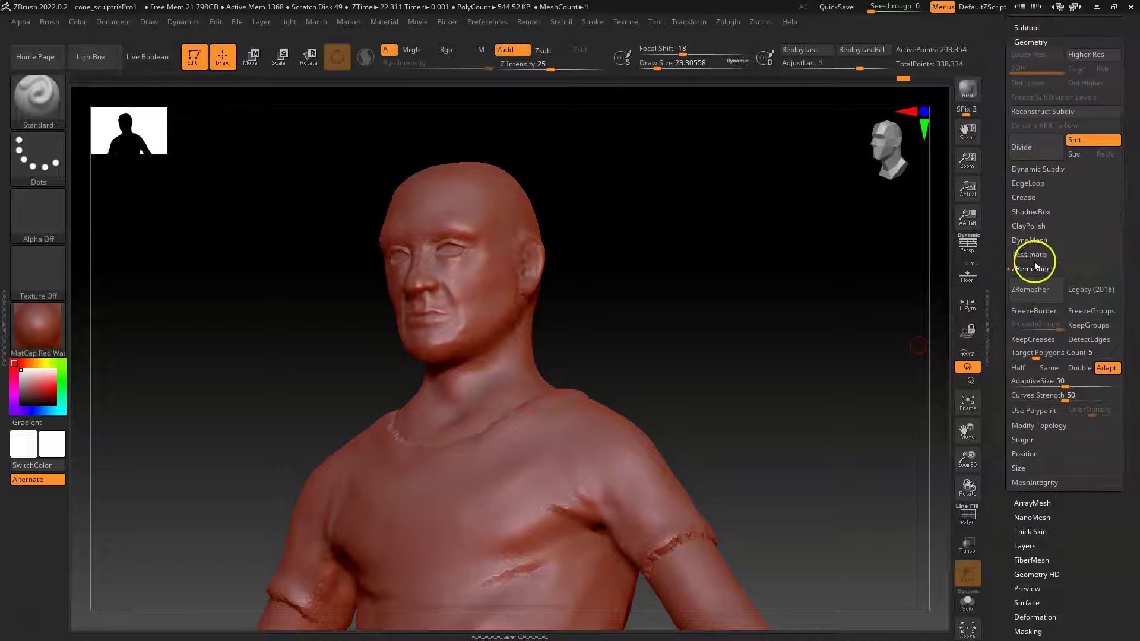
Step: Remesh the body with ZRemesher, keeping Adapt on and a target polygons count of 5
left_click_drag(665, 319, 535, 165, "alt")
left_click_drag(756, 400, 715, 135)
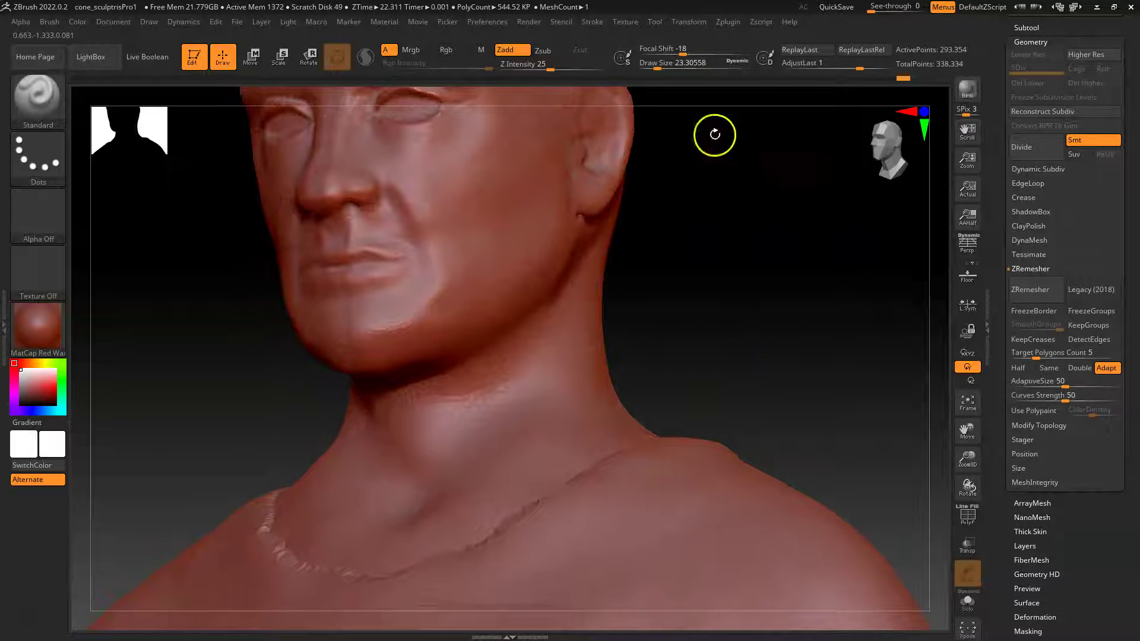
left_click(1030, 290)
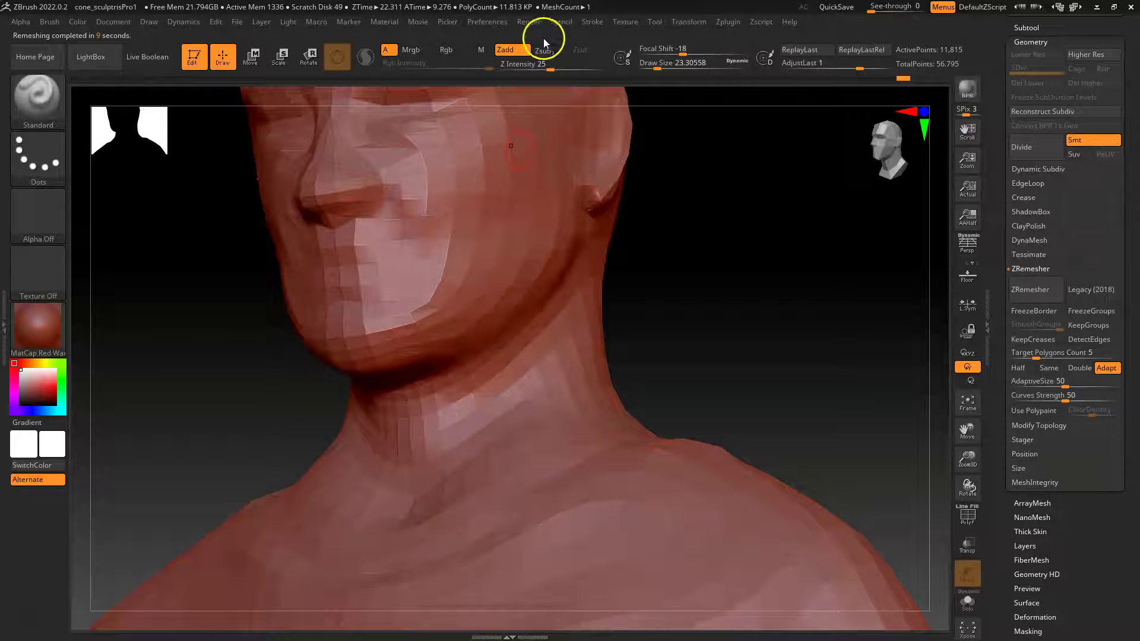
Step: Show the polyframe, examine the remeshed topology on the chest, face and torso, and undo the remesh
mouse_move(754, 351)
left_mouse_down("alt")
mouse_move(764, 362)
mouse_move(725, 119)
left_mouse_up("alt")
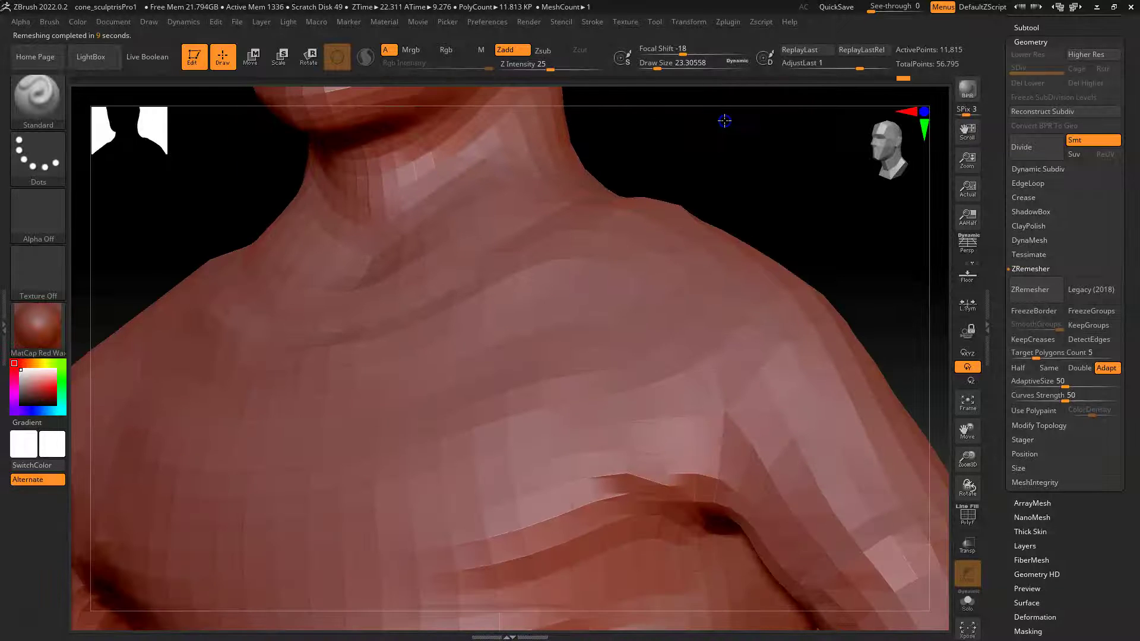
key("shift+f")
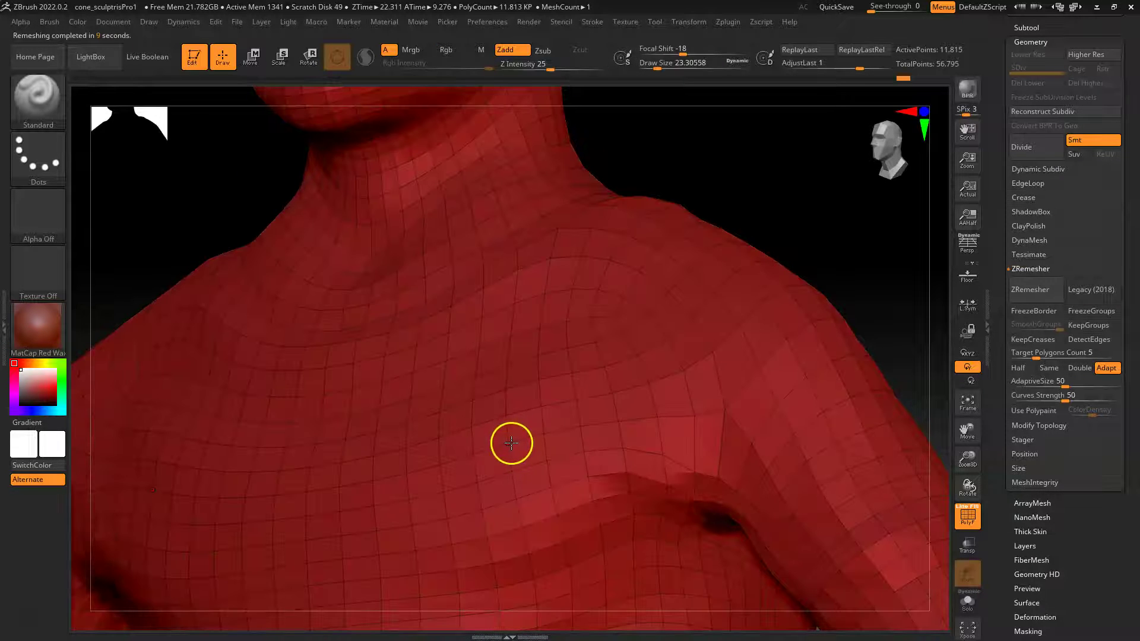
mouse_move(876, 269)
left_mouse_down("alt")
mouse_move(756, 176)
mouse_move(791, 291)
mouse_move(703, 321)
mouse_move(802, 308)
mouse_move(643, 247)
mouse_move(731, 239)
mouse_move(731, 425)
mouse_move(578, 338)
mouse_move(595, 328)
mouse_move(662, 359)
mouse_move(621, 275)
mouse_move(408, 433)
left_mouse_up("alt")
left_click(1104, 352)
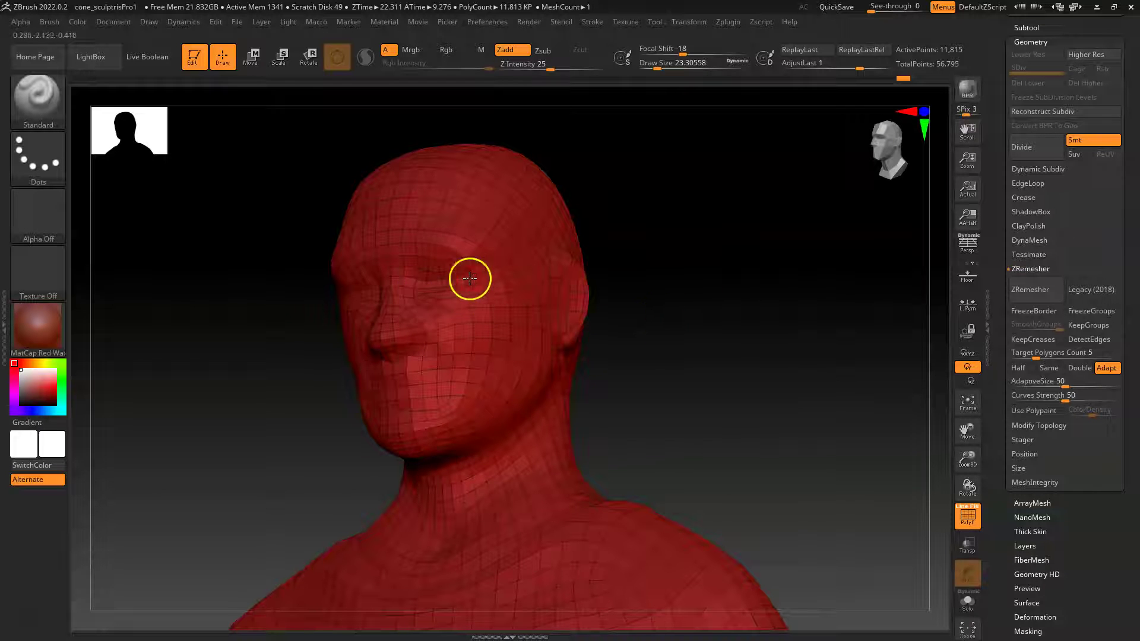
left_click_drag(784, 403, 624, 445, "alt")
left_click_drag(624, 147, 856, 414, "alt")
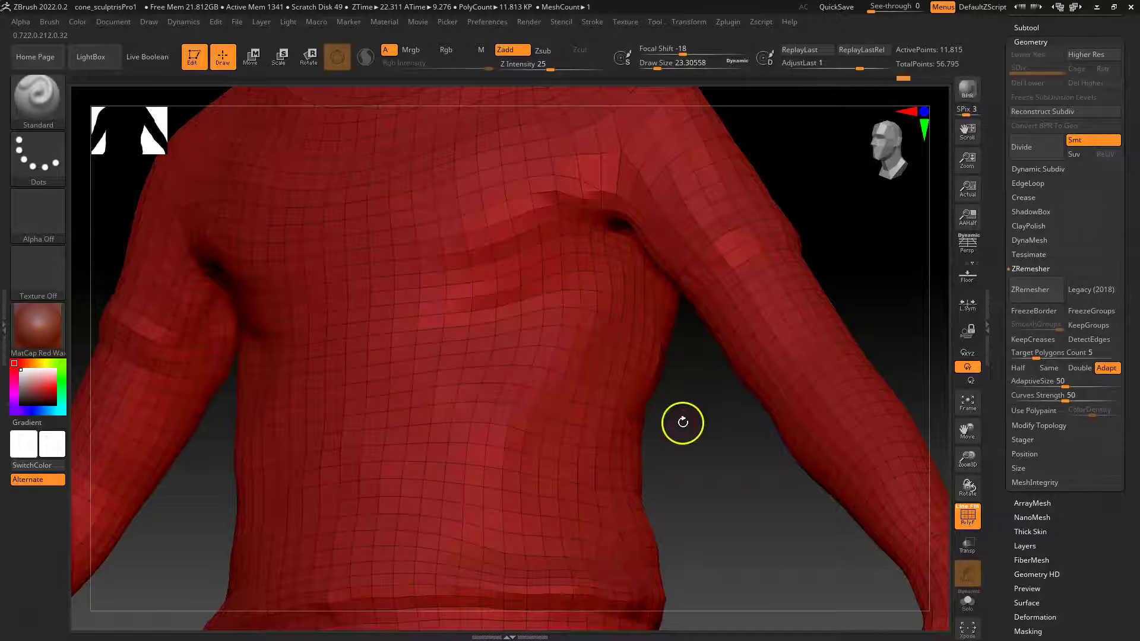
left_click_drag(678, 413, 603, 270, "alt")
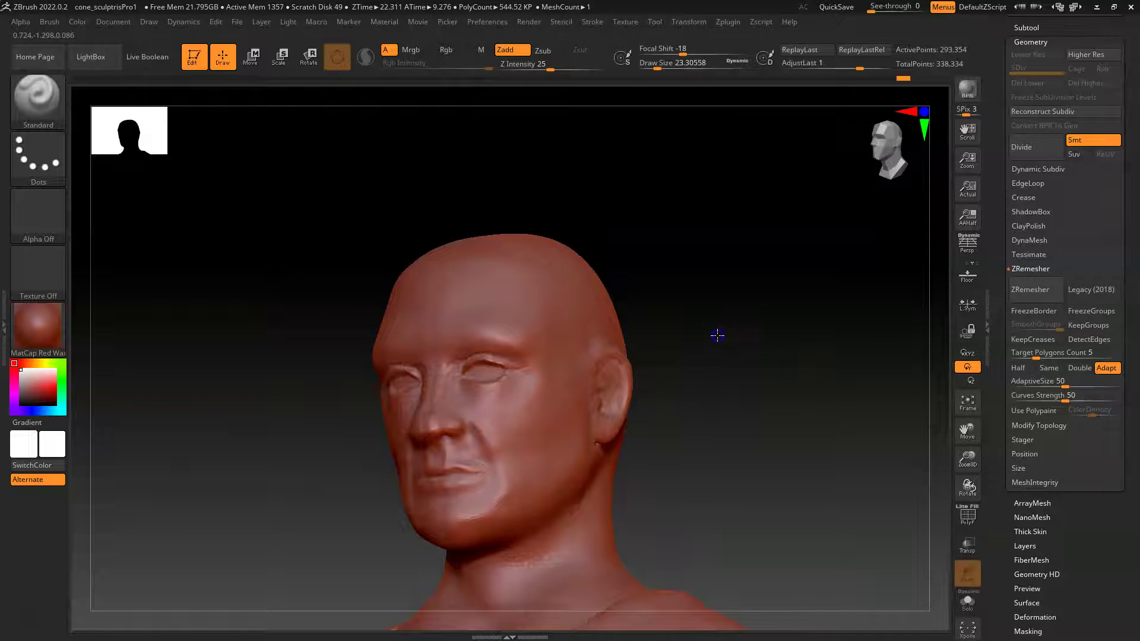
Step: Select the ZRemesherGuides brush and reduce its draw size to about 2.2 for drawing on the face
mouse_move(717, 336)
left_mouse_down("alt")
mouse_move(703, 341)
mouse_move(779, 415)
mouse_move(728, 354)
left_mouse_up("alt")
left_click_drag(666, 257, 753, 438, "alt")
left_click_drag(730, 283, 768, 285)
left_click_drag(717, 349, 777, 330, "alt")
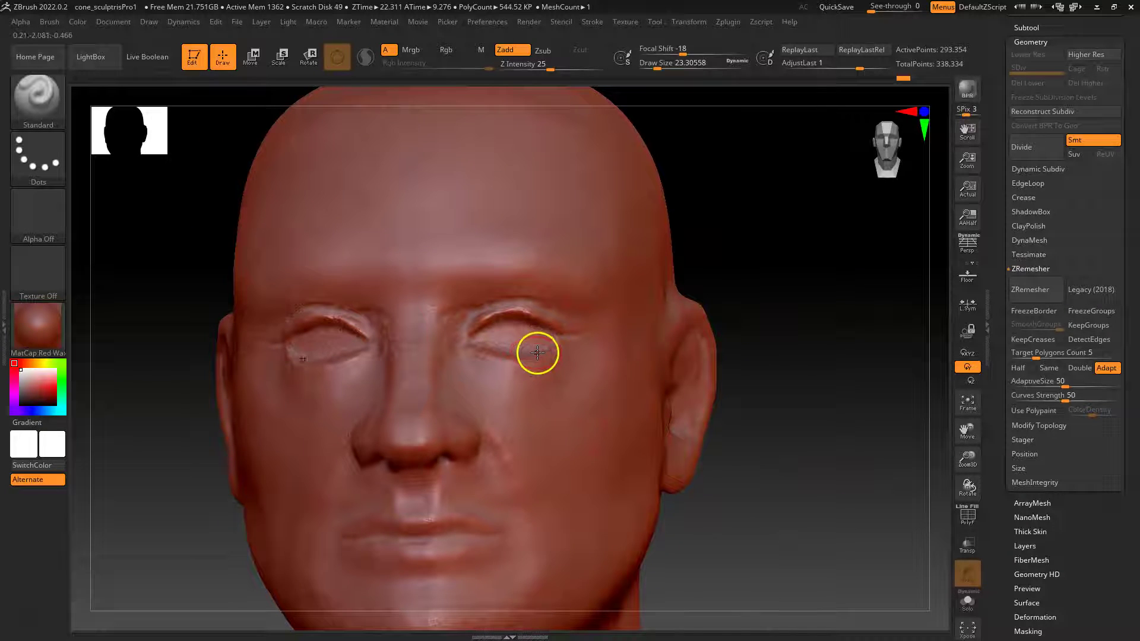
key("b")
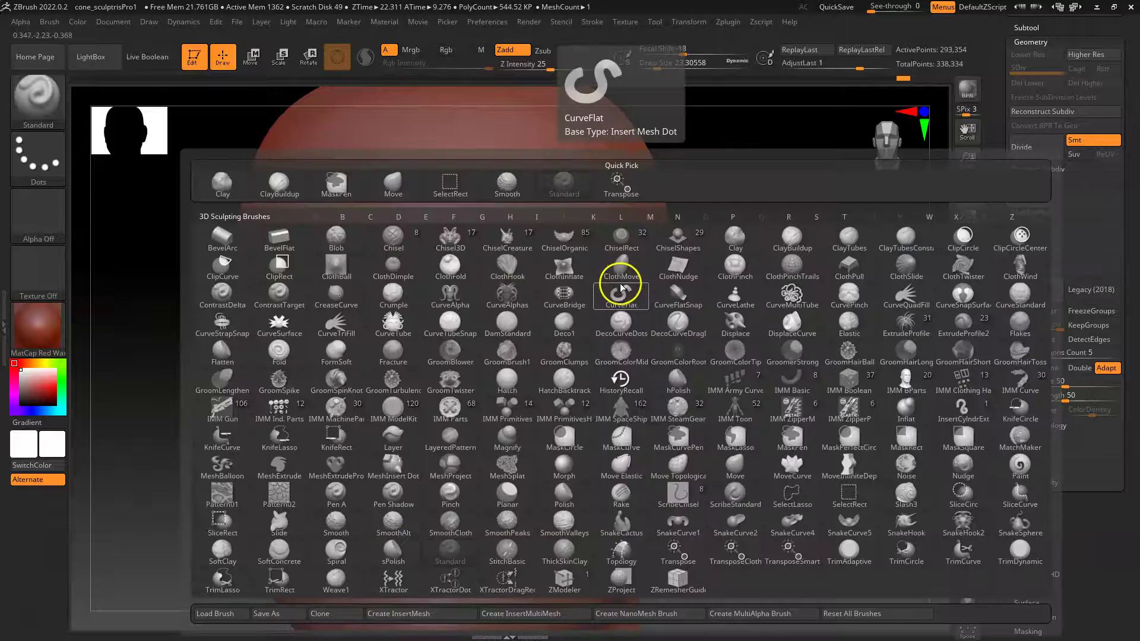
left_click(682, 579)
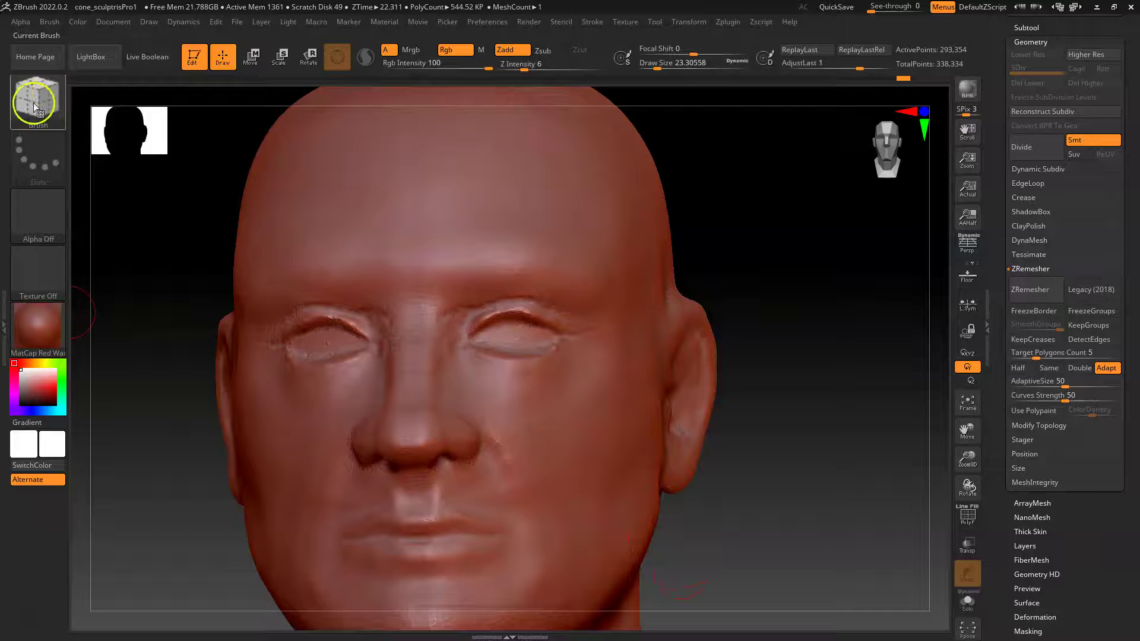
left_click(43, 119)
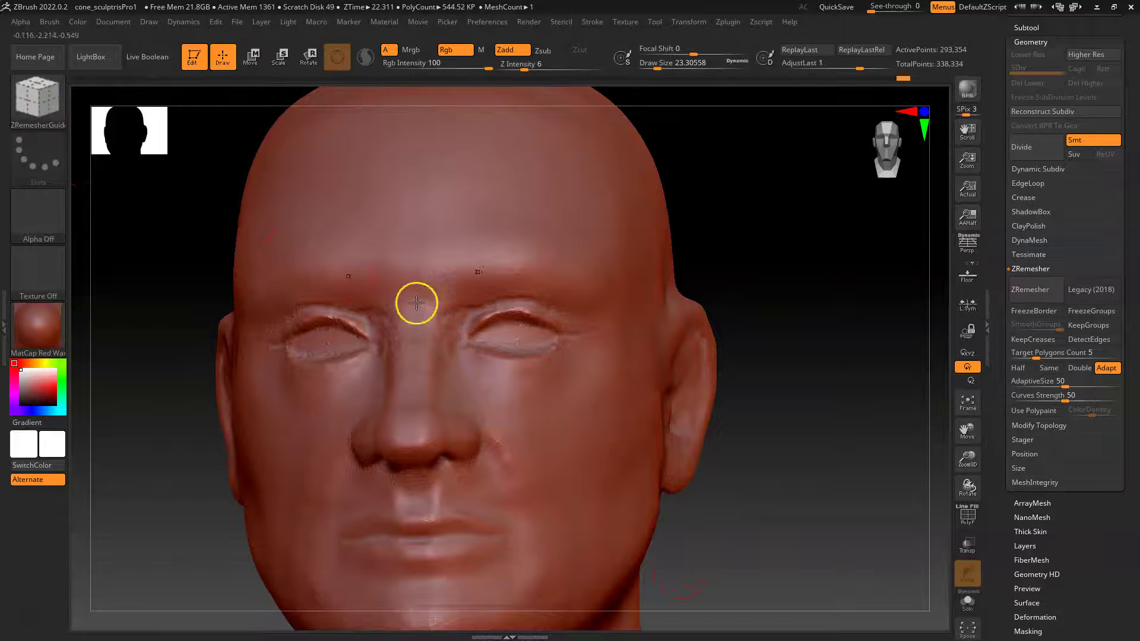
left_click(48, 113)
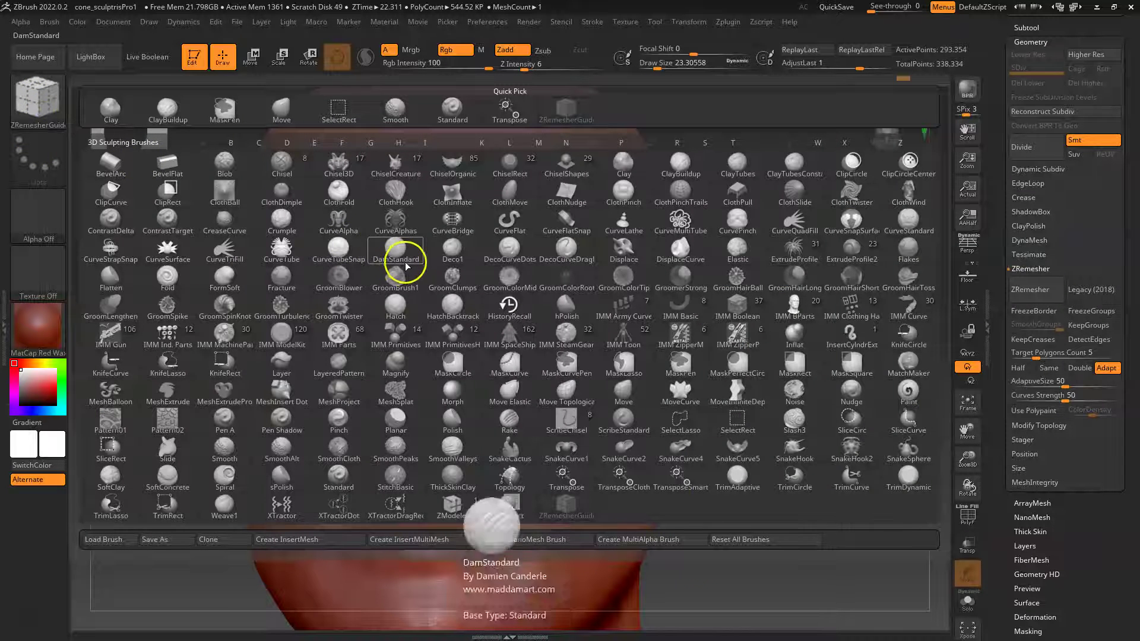
key("z")
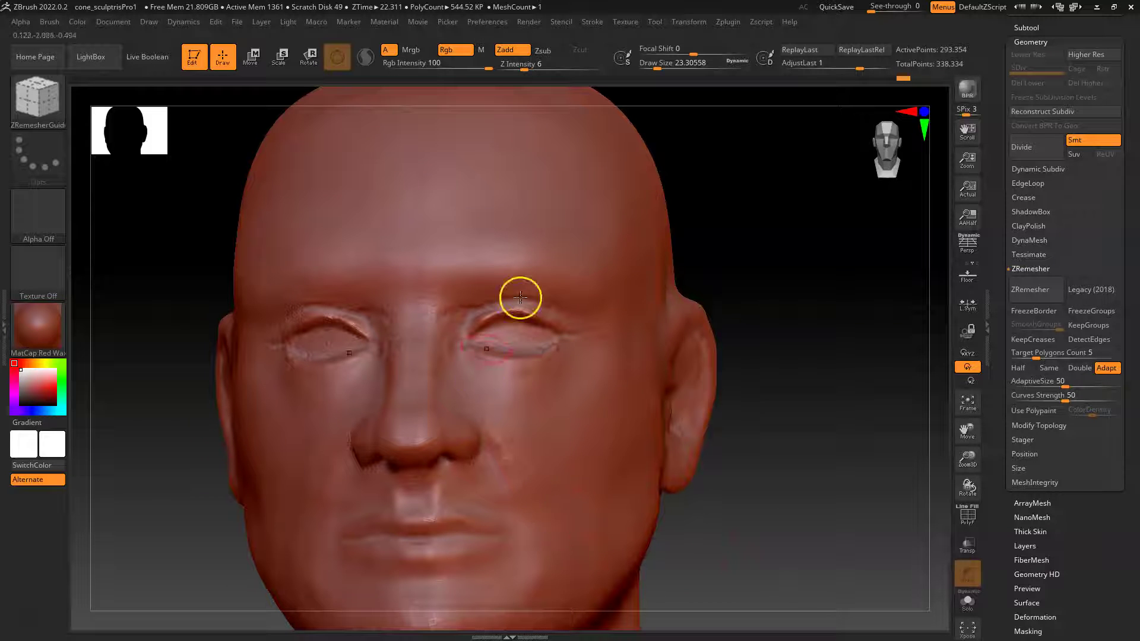
key("space")
left_click_drag(501, 364, 473, 364)
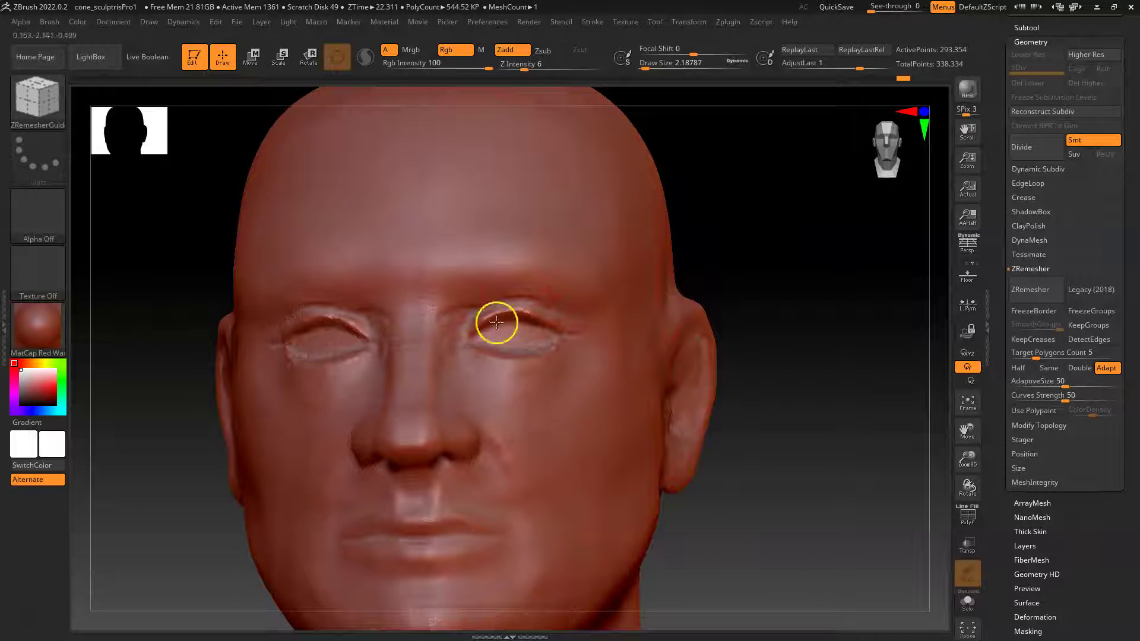
Step: Draw two closed guide loops around the model's left eye, one along the eyelids and a larger one around the socket
mouse_move(721, 267)
left_mouse_down()
mouse_move(754, 272)
mouse_move(807, 527)
left_mouse_up()
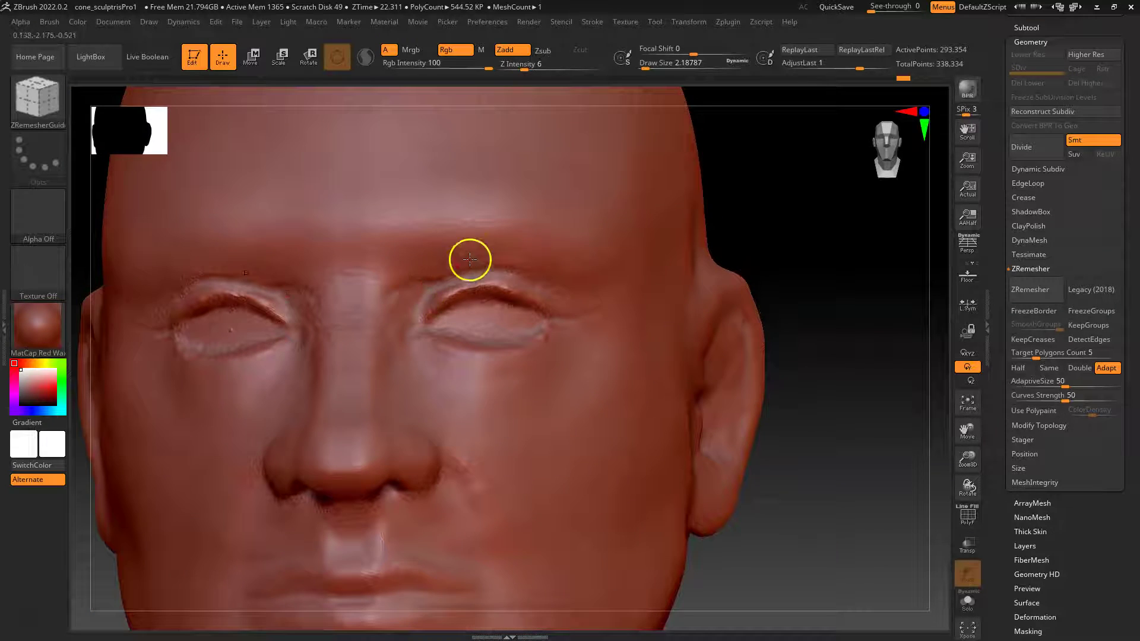
scroll(413, 318, "up", 2)
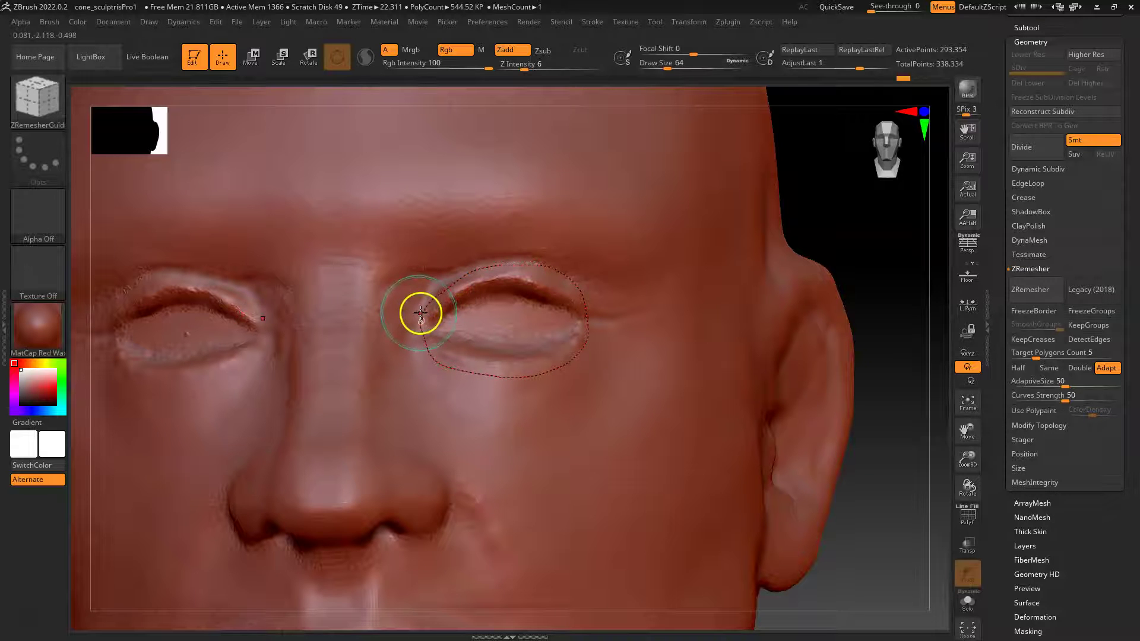
key("ctrl+z")
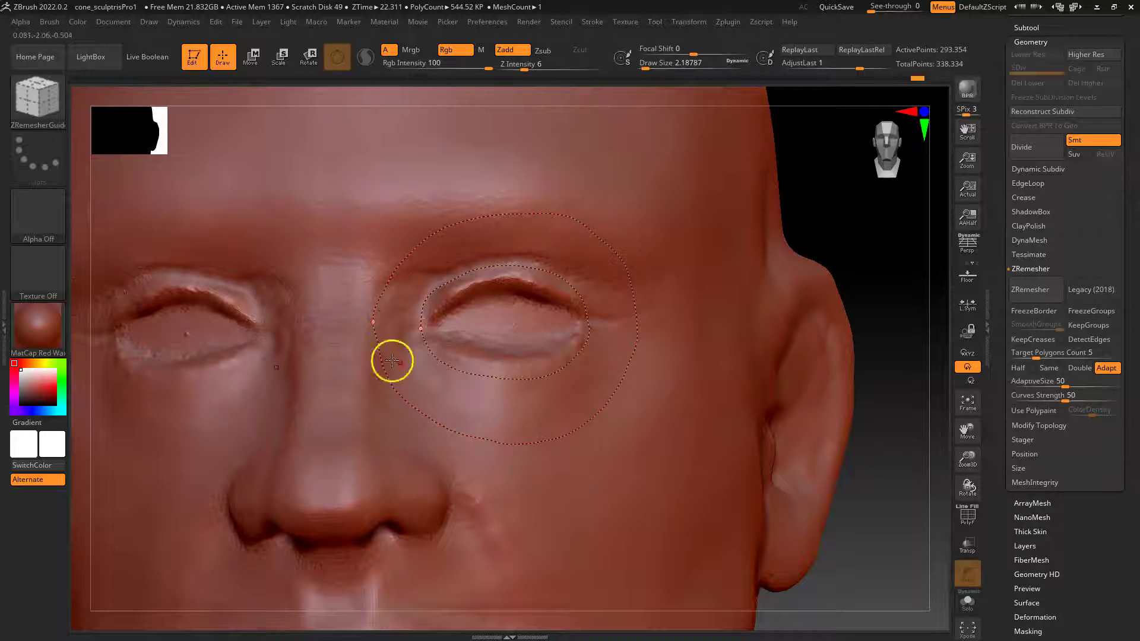
Step: Turn on perspective and draw a closed guide loop around the model's left nostril opening
left_click_drag(876, 538, 853, 292, "alt")
mouse_move(775, 430)
left_mouse_down()
mouse_move(814, 351)
mouse_move(751, 337)
mouse_move(780, 332)
left_mouse_up()
left_click(956, 238)
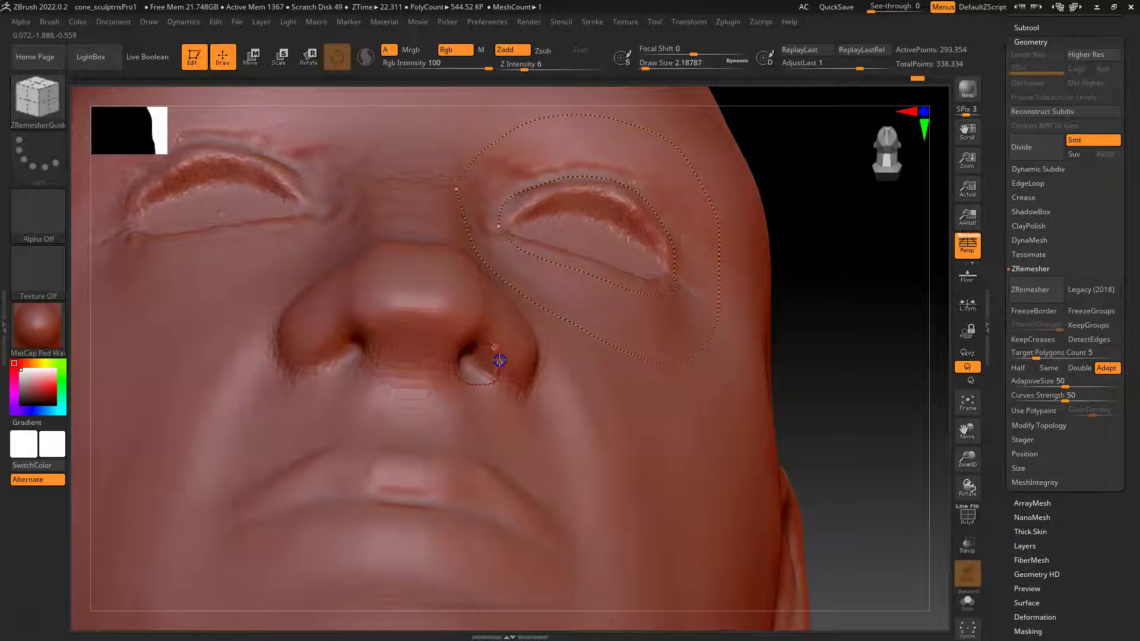
left_click_drag(495, 351, 495, 351)
Step: Draw one guide curve around the model's left half of the lips and a wider one from below the nose to the chin
left_click_drag(852, 392, 811, 343)
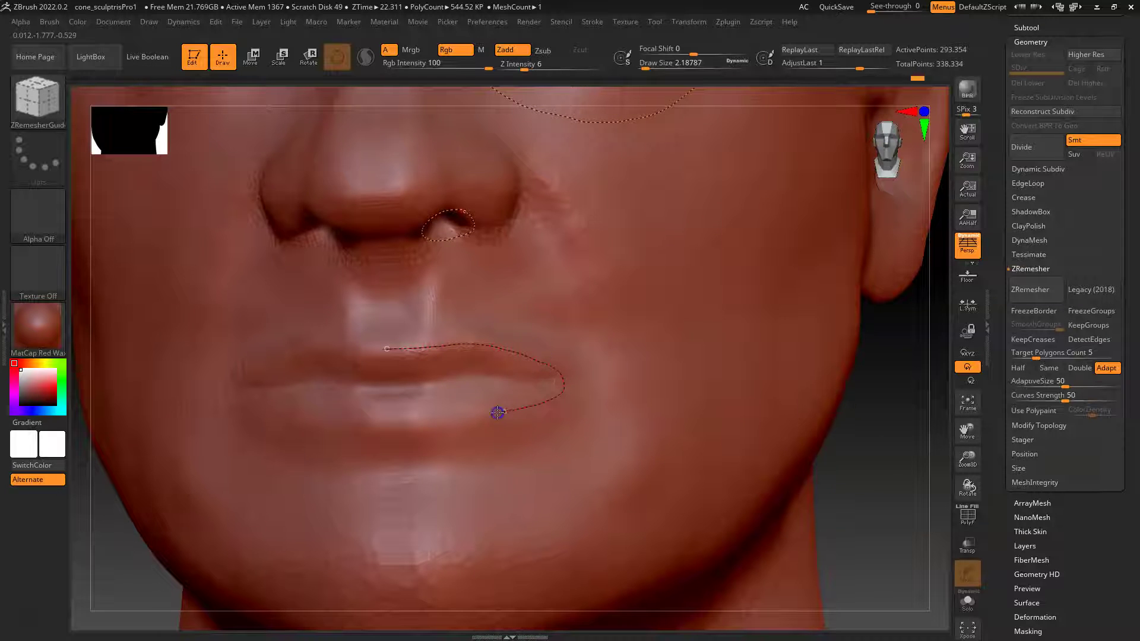
mouse_move(422, 240)
left_mouse_down()
mouse_move(422, 259)
mouse_move(407, 257)
mouse_move(508, 263)
left_mouse_up()
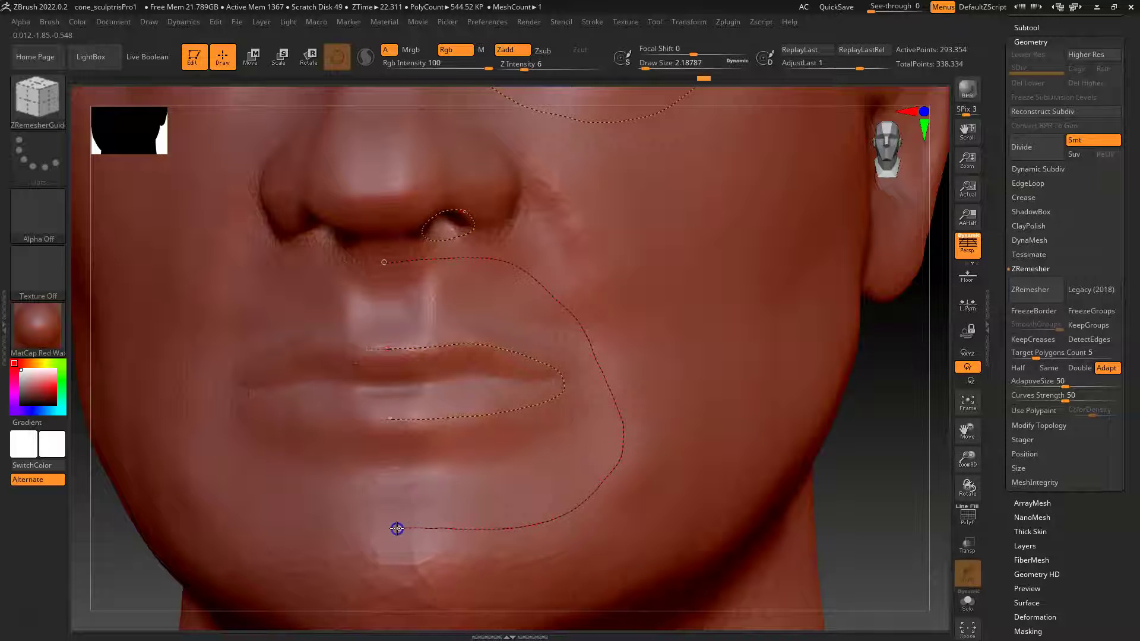
Step: Draw a guide curve along the model's left jawline from just below the ear to the chin
mouse_move(870, 430)
left_mouse_down("alt")
mouse_move(766, 411)
mouse_move(601, 194)
left_mouse_up("alt")
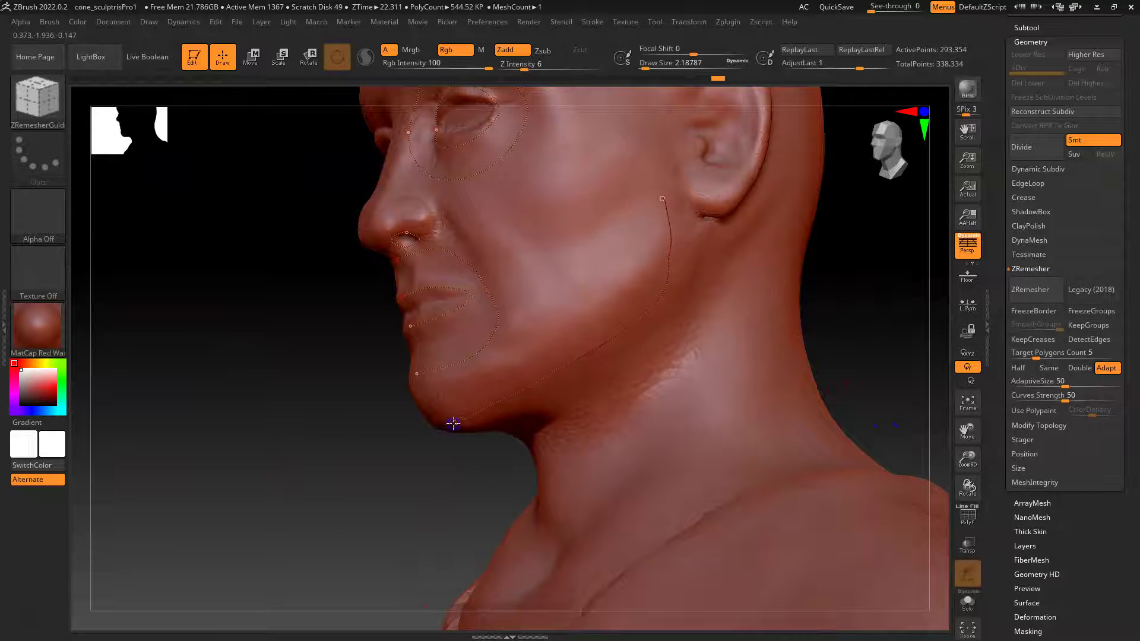
left_click_drag(426, 510, 485, 410)
left_click_drag(741, 316, 685, 219)
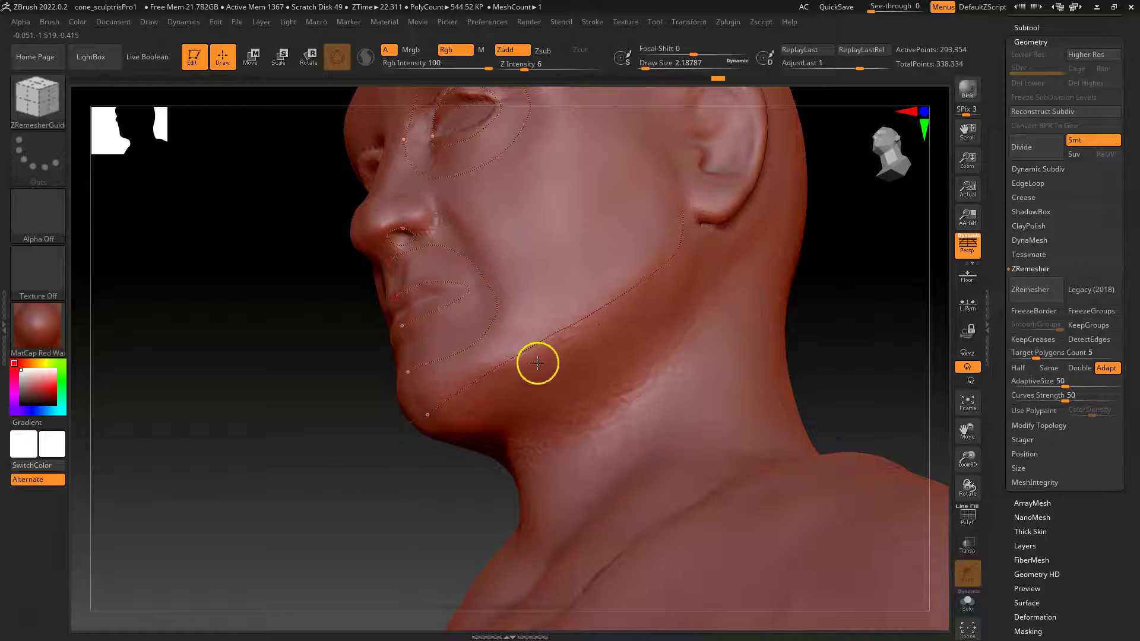
Step: Draw a guide curve around the outer rim of the model's left ear down to the earlobe
mouse_move(843, 252)
left_mouse_down()
mouse_move(754, 445)
mouse_move(802, 356)
mouse_move(778, 342)
left_mouse_up()
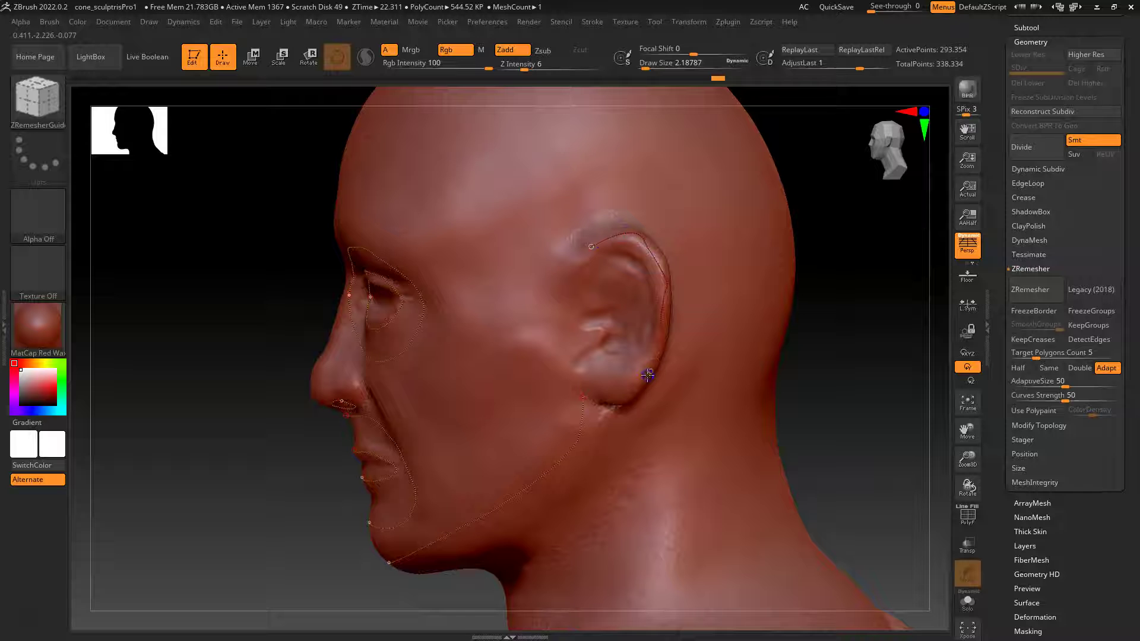
left_click_drag(866, 326, 858, 301)
mouse_move(718, 389)
left_mouse_down()
mouse_move(746, 395)
mouse_move(746, 382)
mouse_move(733, 408)
mouse_move(705, 328)
mouse_move(733, 344)
mouse_move(732, 378)
left_mouse_up()
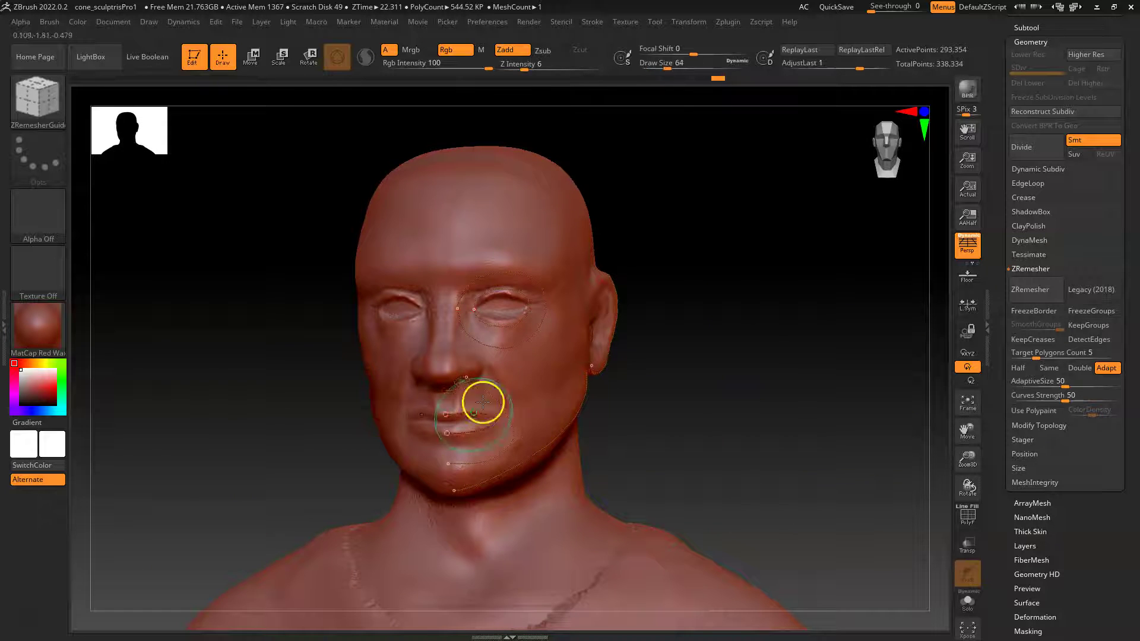
left_click_drag(633, 627, 594, 375, "alt")
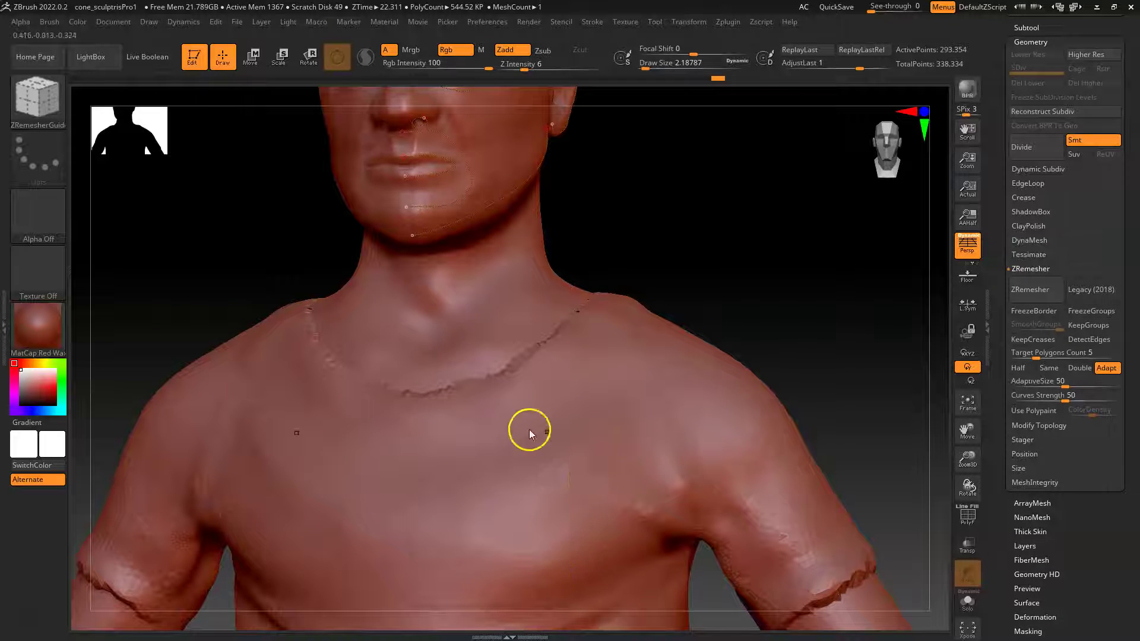
left_click_drag(661, 225, 649, 313, "alt")
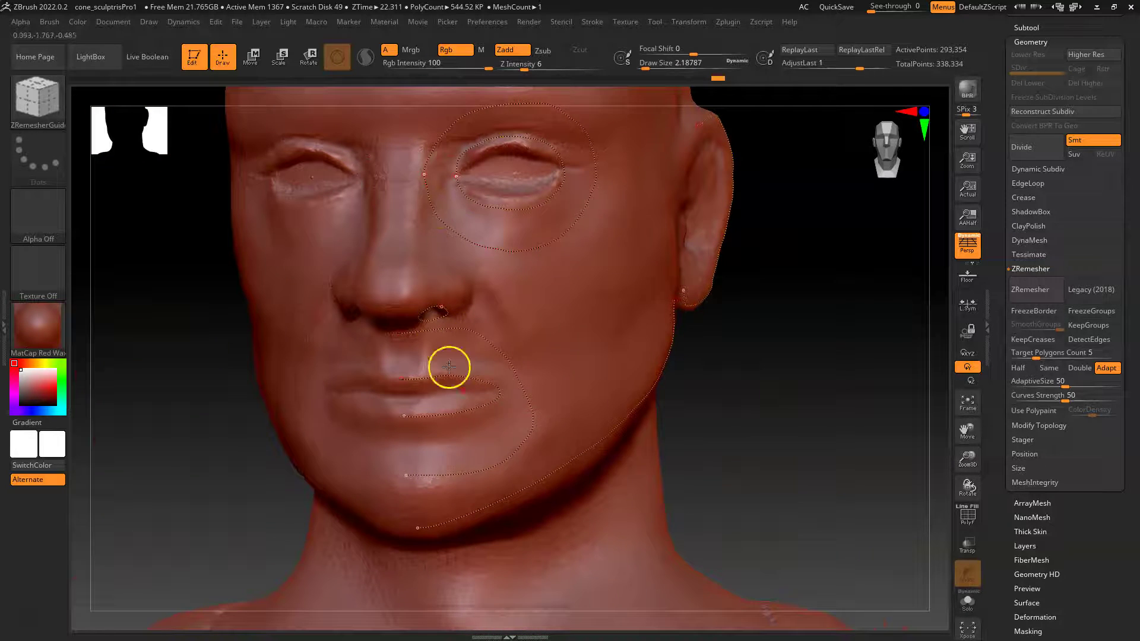
Step: Remesh the body with ZRemesher using the guide curves, and inspect the resulting edge flow on the face with the polyframe displayed
left_click_drag(758, 348, 721, 374, "alt")
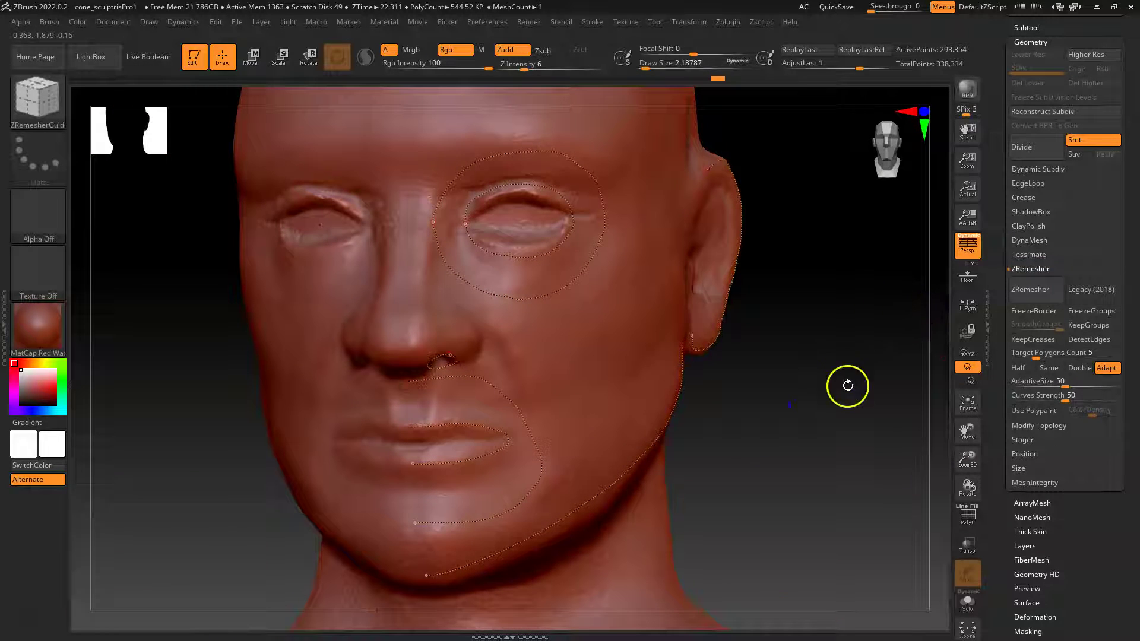
left_click(1032, 291)
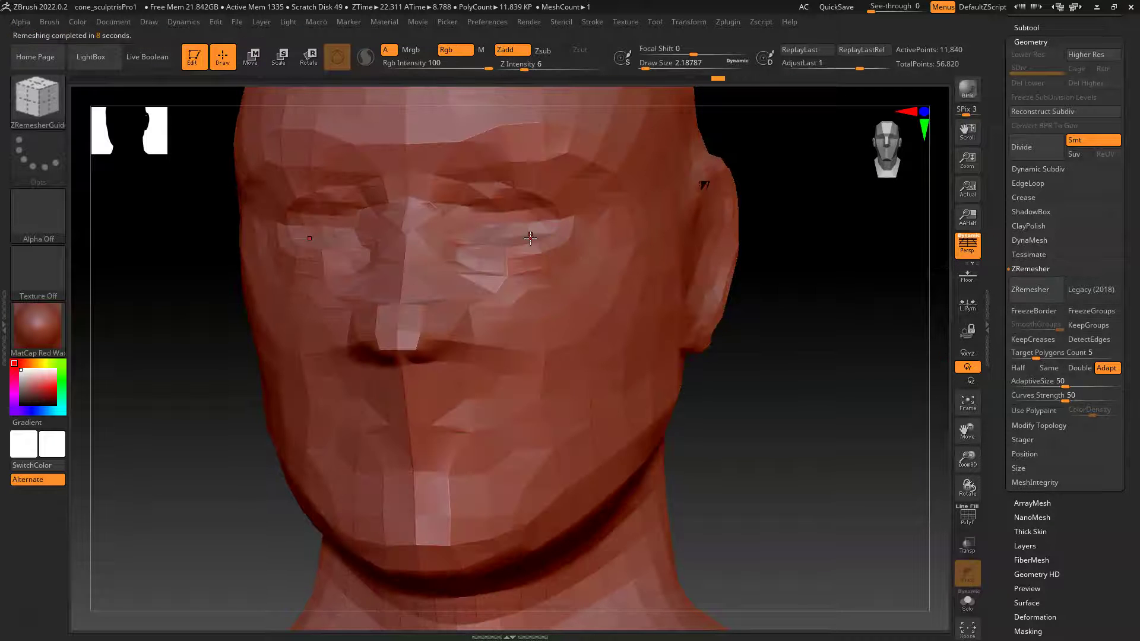
mouse_move(743, 390)
left_mouse_down()
mouse_move(764, 382)
mouse_move(747, 384)
left_mouse_up()
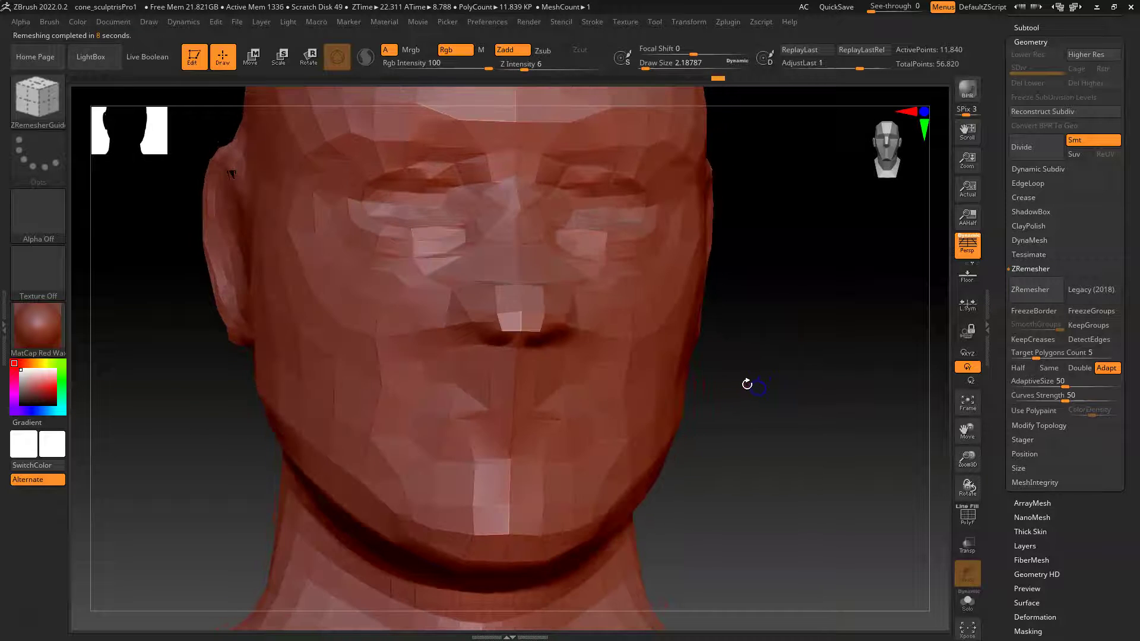
key("shift+f")
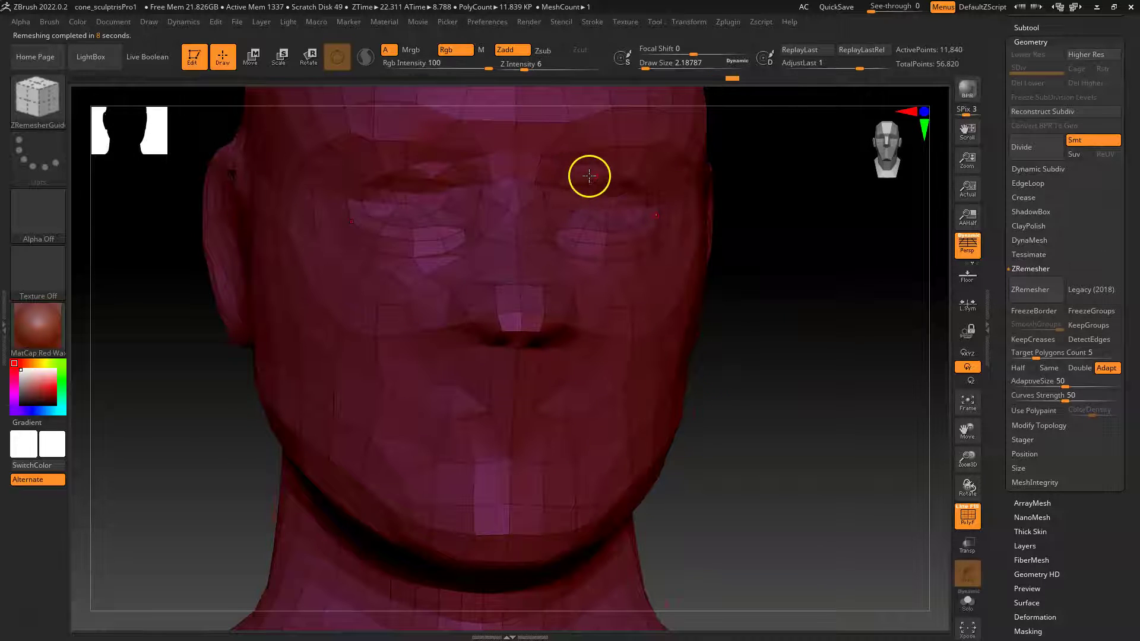
left_click_drag(794, 351, 763, 354)
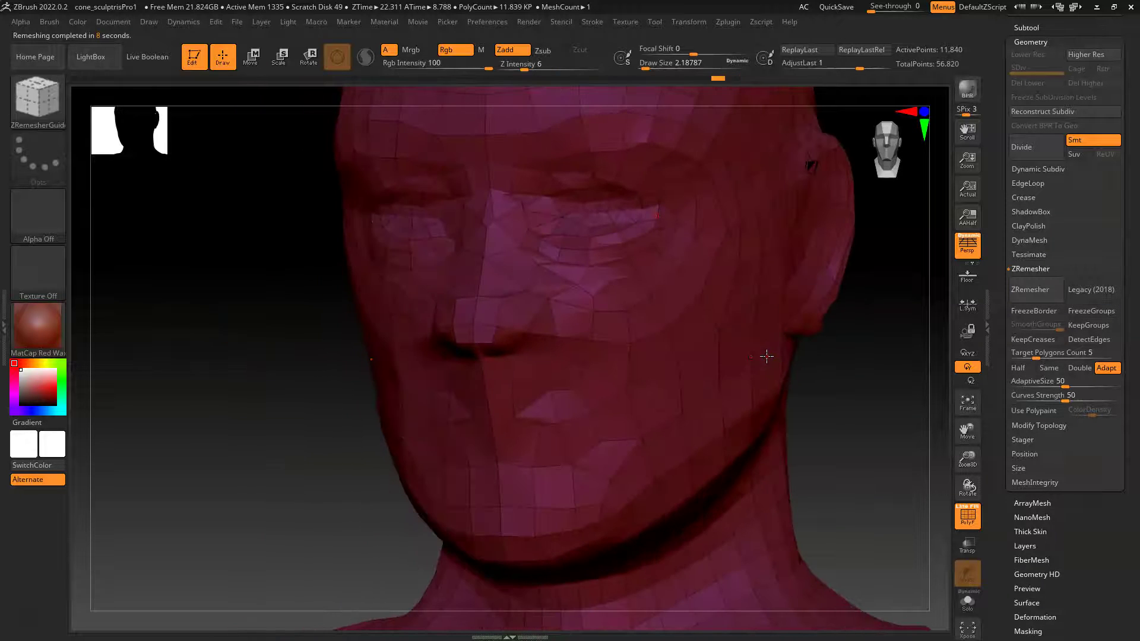
left_click_drag(848, 408, 867, 392, "shift")
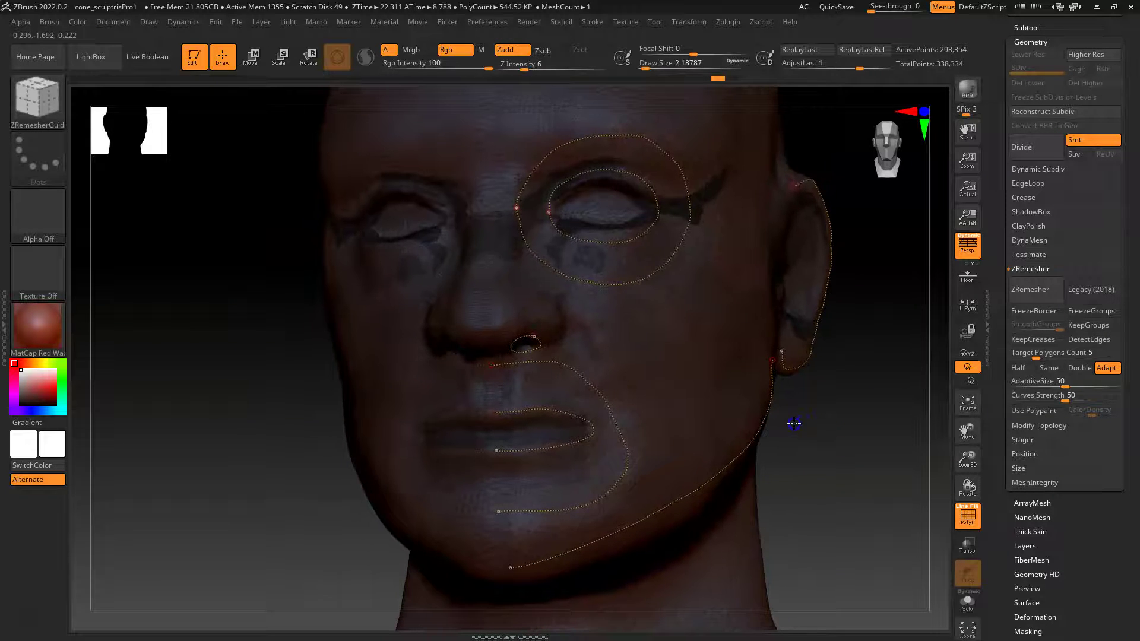
Step: Turn on KeepGroups in the ZRemesher settings and set the target polygon count to 10
left_click_drag(804, 426, 776, 439)
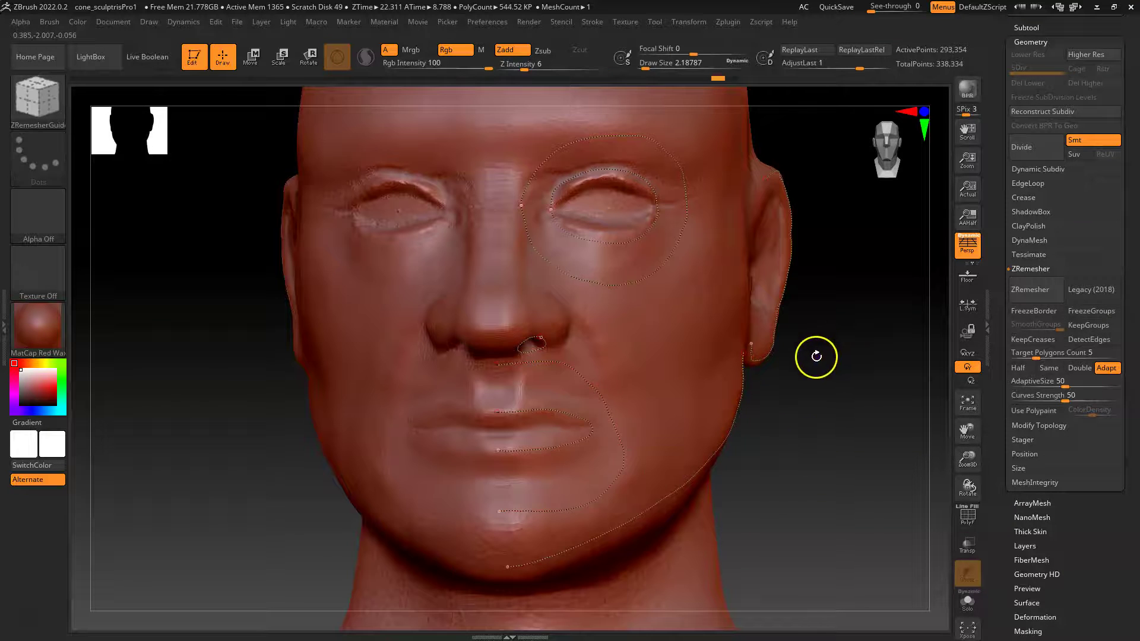
left_click_drag(848, 453, 761, 378, "alt")
mouse_move(834, 339)
left_mouse_down("alt")
mouse_move(734, 298)
mouse_move(738, 331)
mouse_move(483, 214)
left_mouse_up("alt")
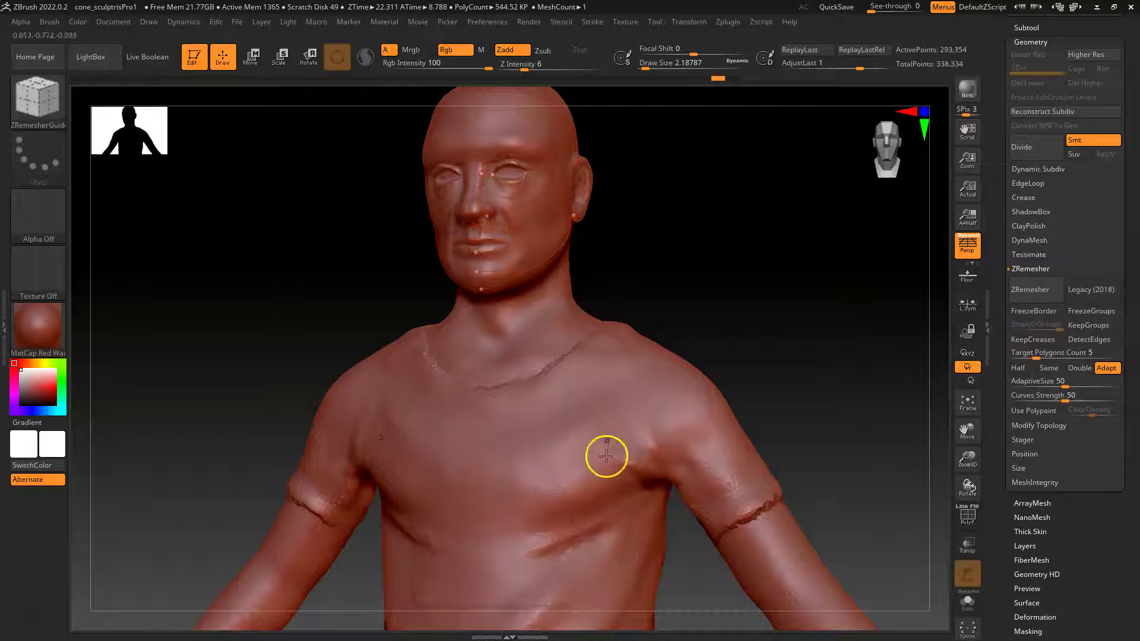
left_click(1097, 326)
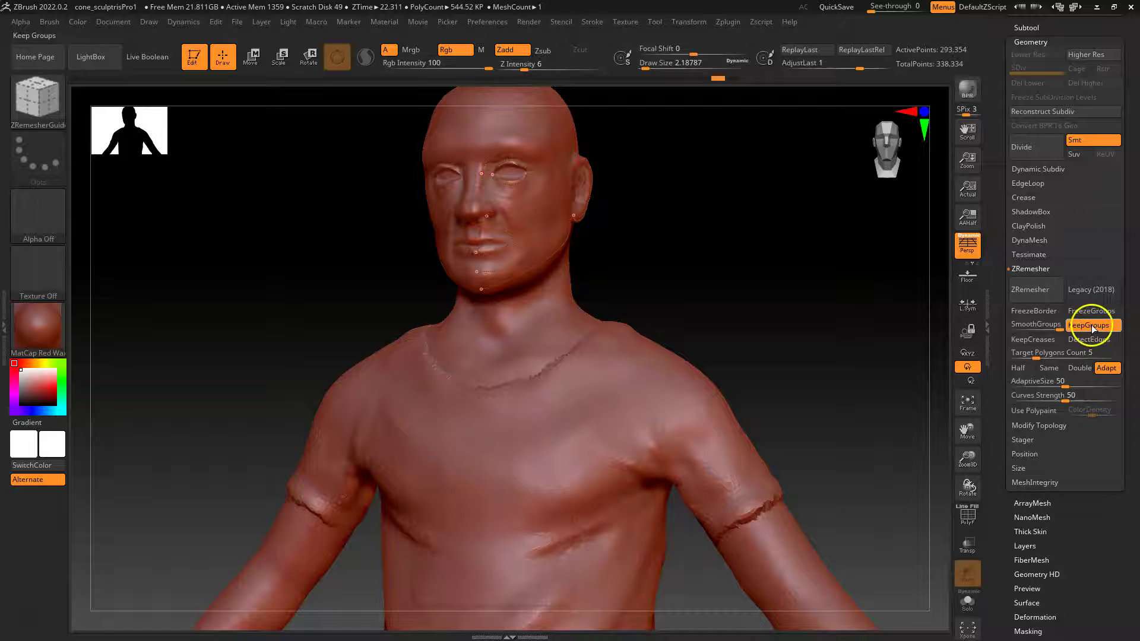
left_click_drag(814, 385, 719, 205, "alt")
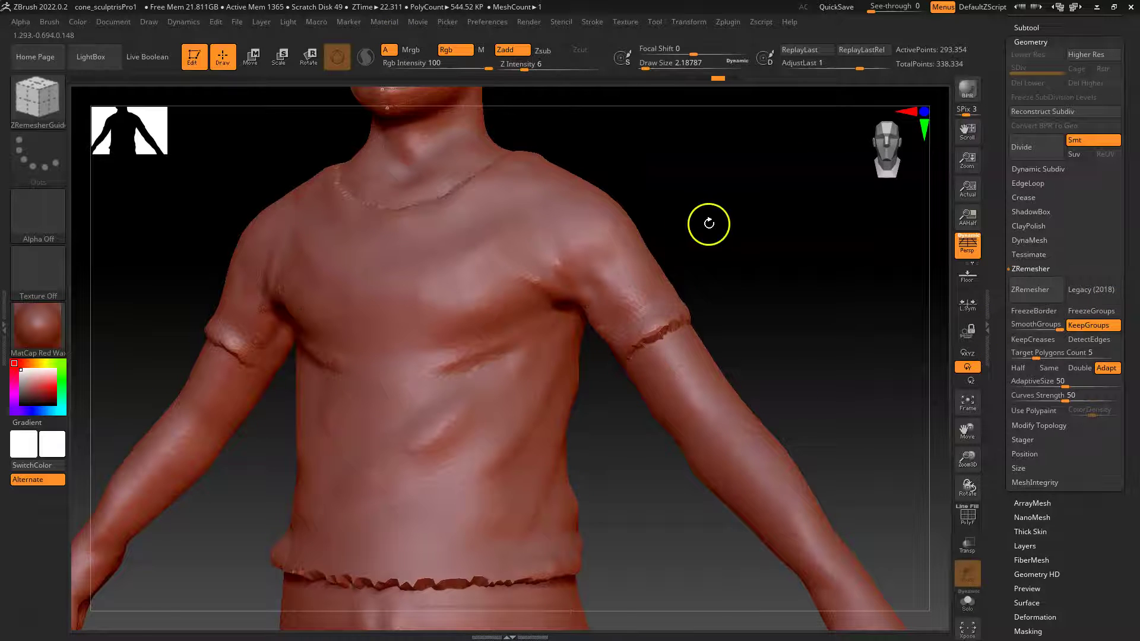
left_click_drag(708, 223, 762, 290, "alt")
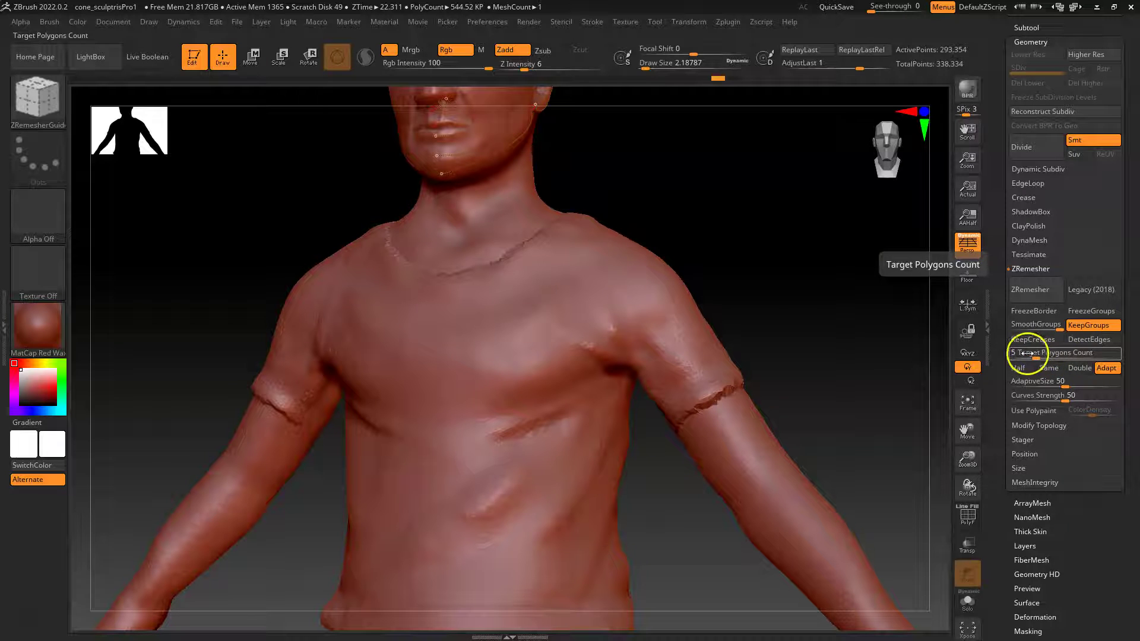
left_click_drag(1027, 352, 1021, 353)
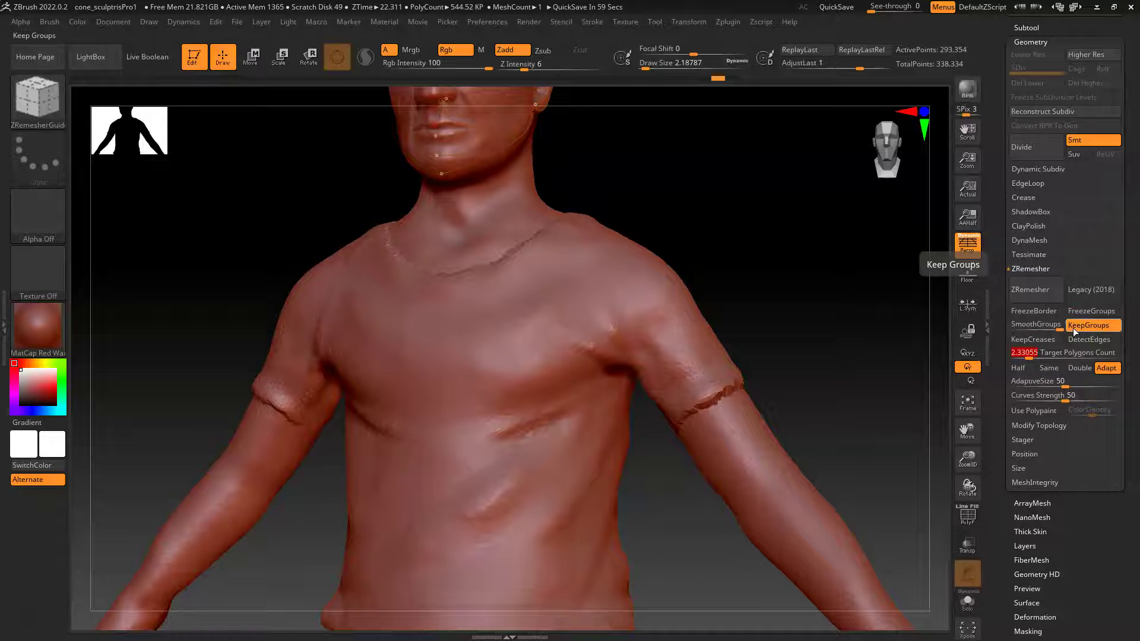
type("10")
key("Return")
Step: Remesh the whole body with ZRemesher while preserving its polygroups
left_click_drag(721, 218, 753, 316, "alt")
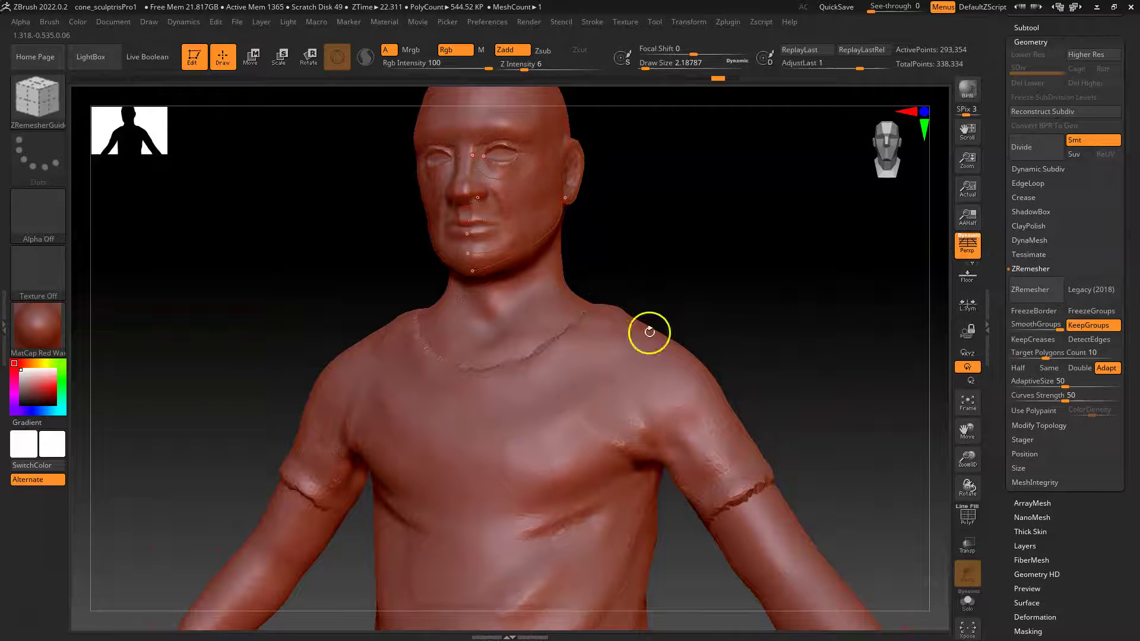
left_click(1044, 289)
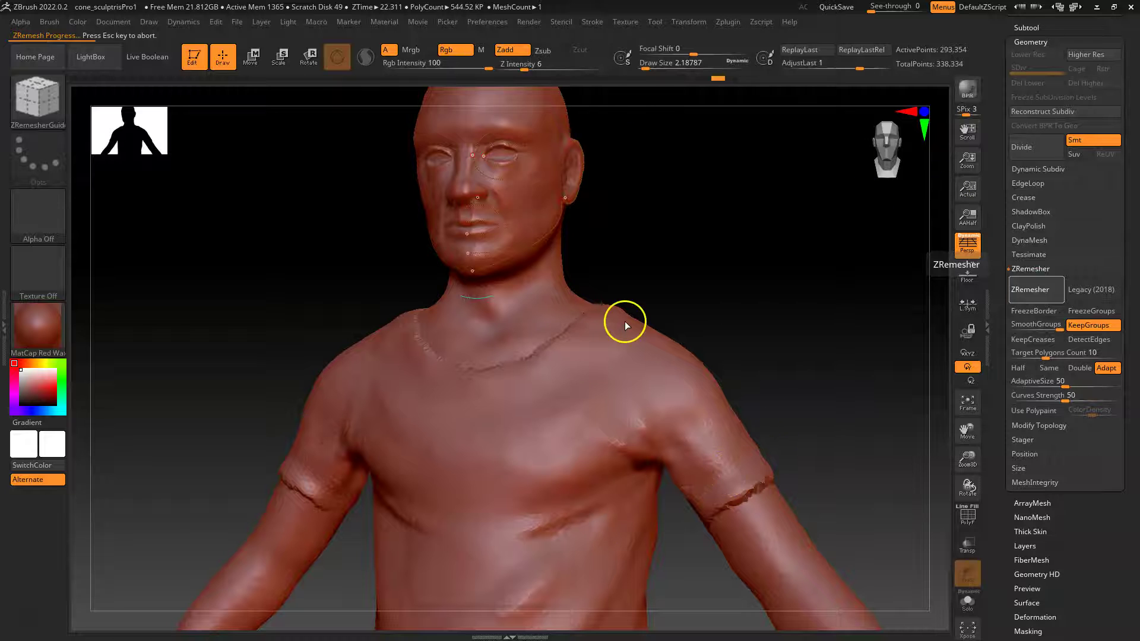
key("super+a")
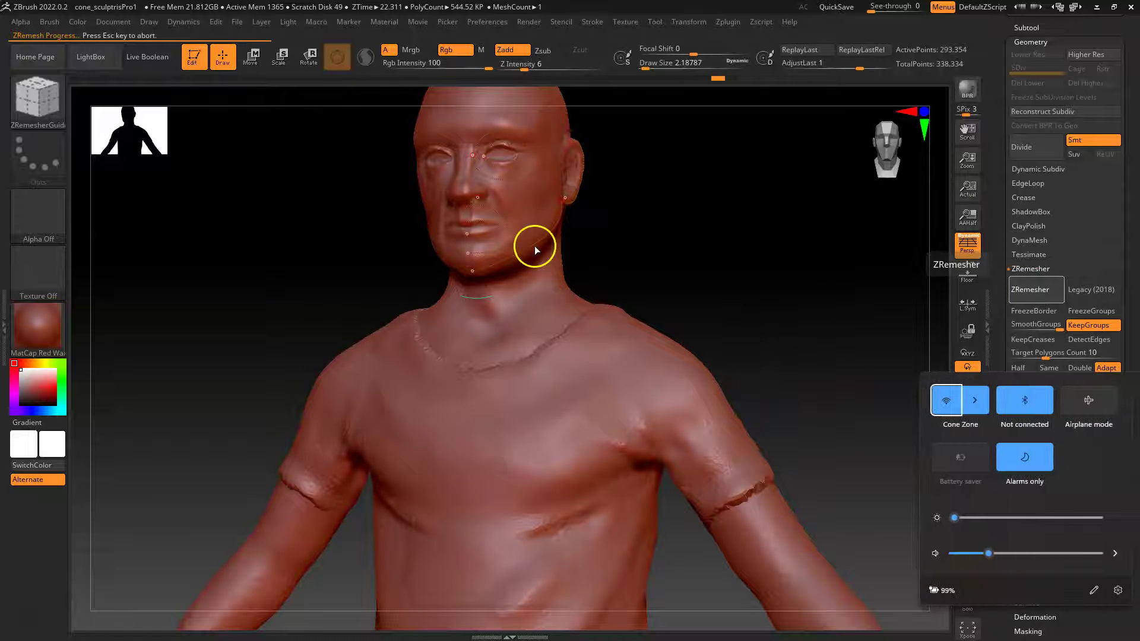
left_click(779, 10)
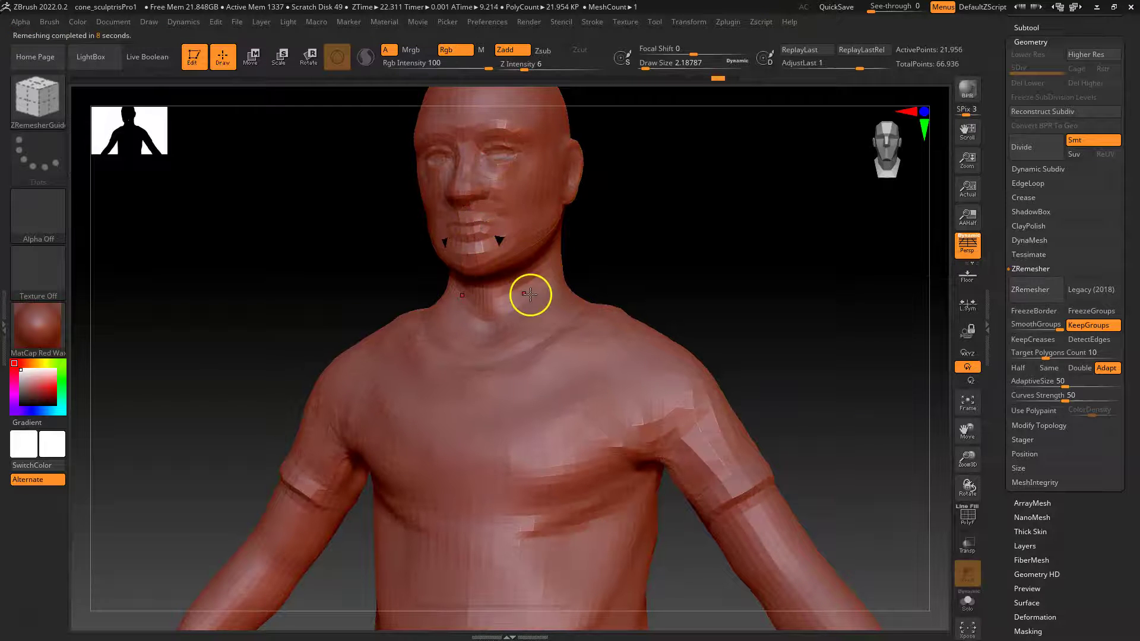
Step: Display the polyframe and examine the new topology on the shirt, waist, arms and face
left_click_drag(671, 248, 720, 232)
left_click_drag(715, 293, 751, 247)
key("shift+f")
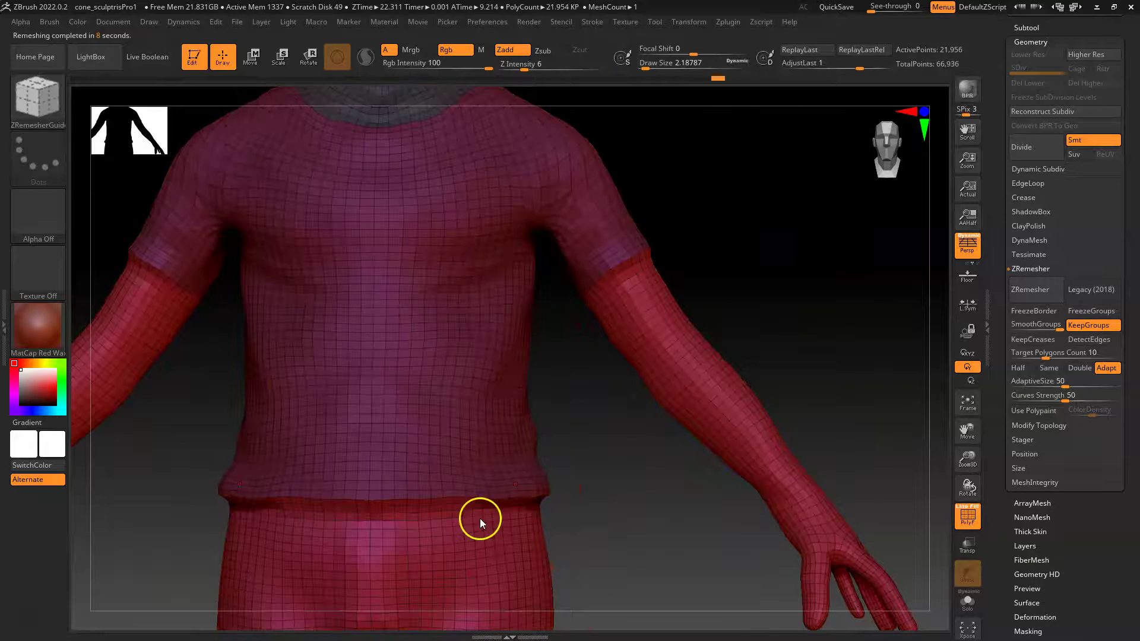
left_click_drag(766, 308, 710, 341, "alt")
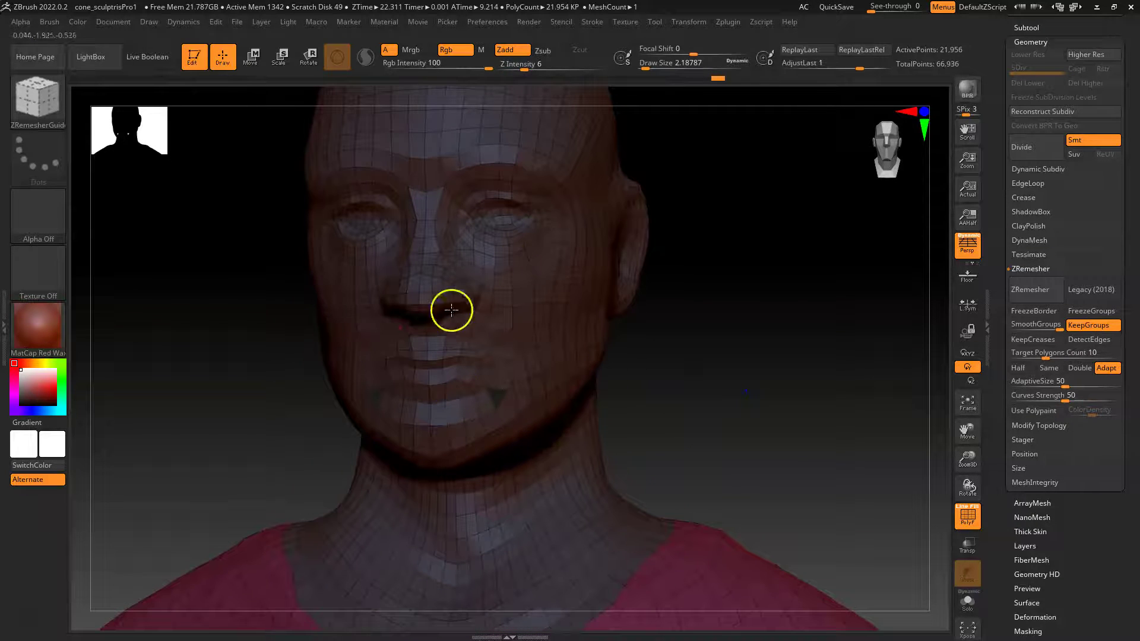
left_click_drag(755, 373, 759, 340, "alt")
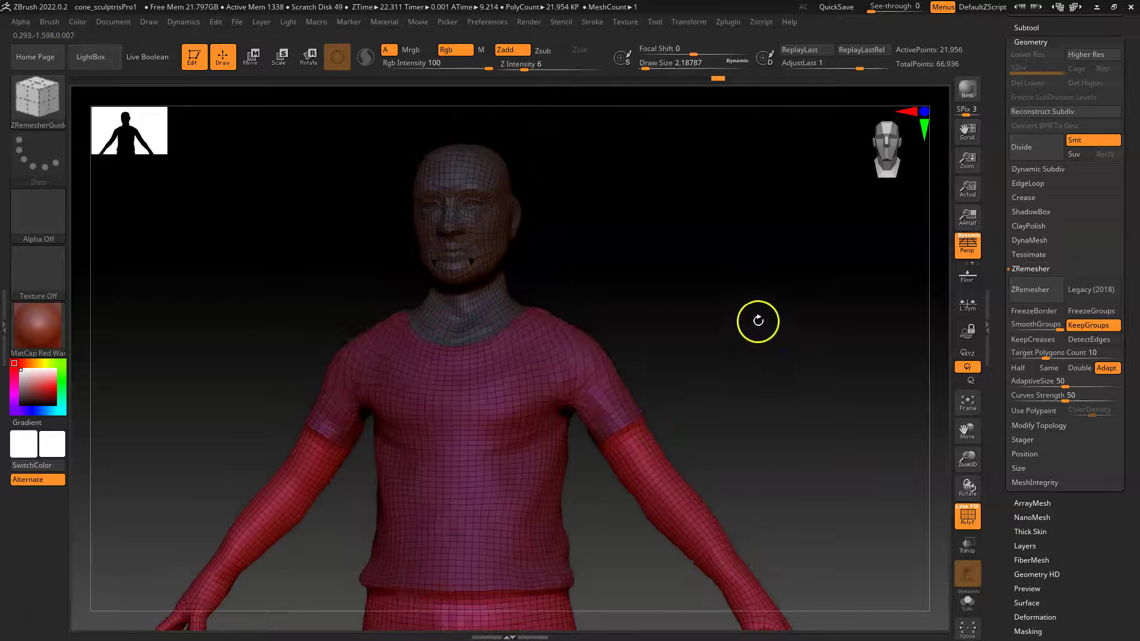
key("super+a")
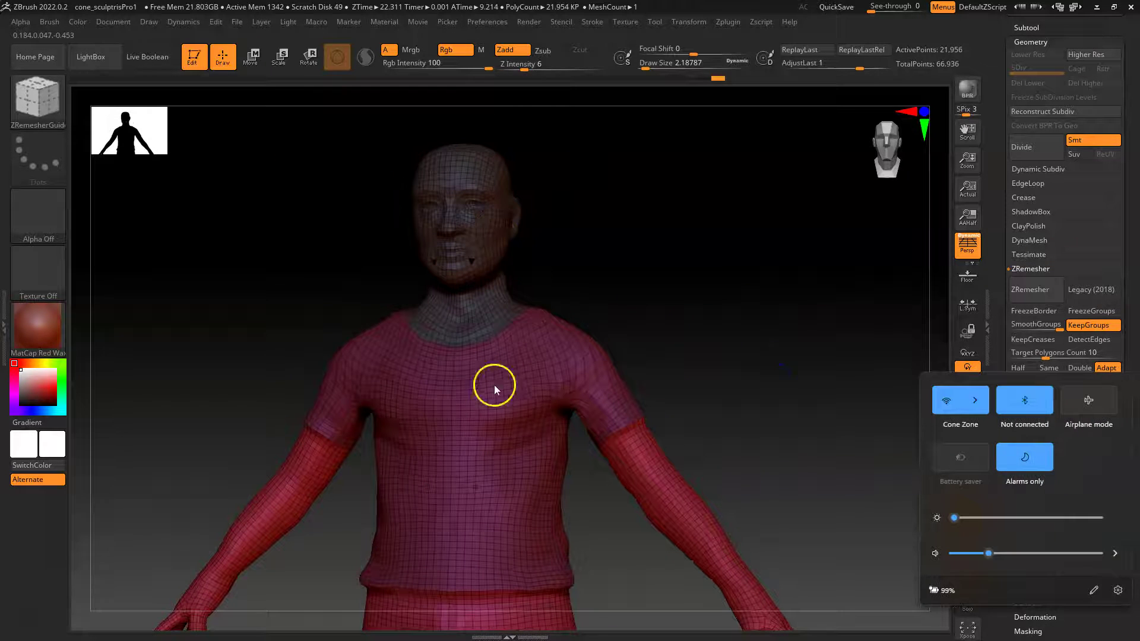
left_click(689, 318)
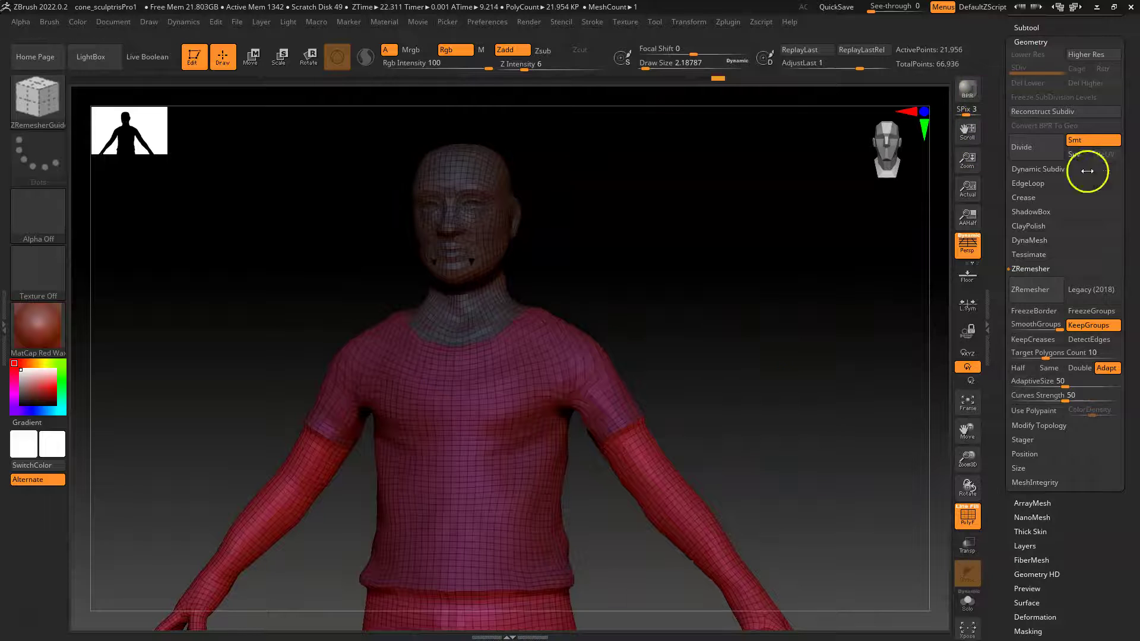
Step: Make the crossed chest straps, Extract7, the active subtool
left_click_drag(999, 98, 1003, 217)
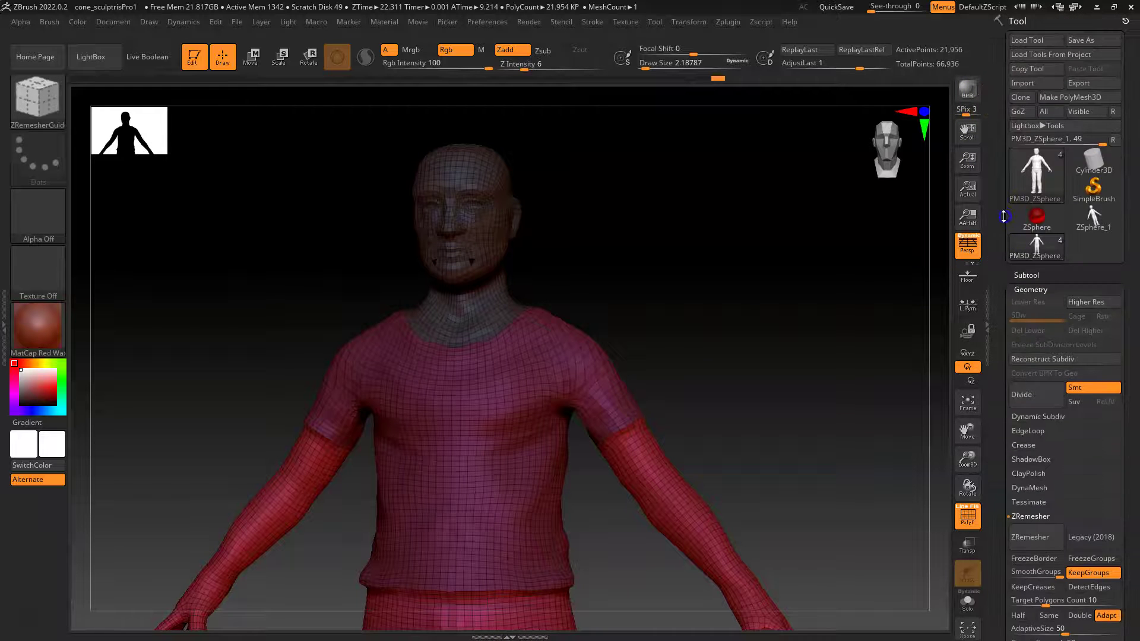
left_click(1031, 275)
left_click(1029, 187)
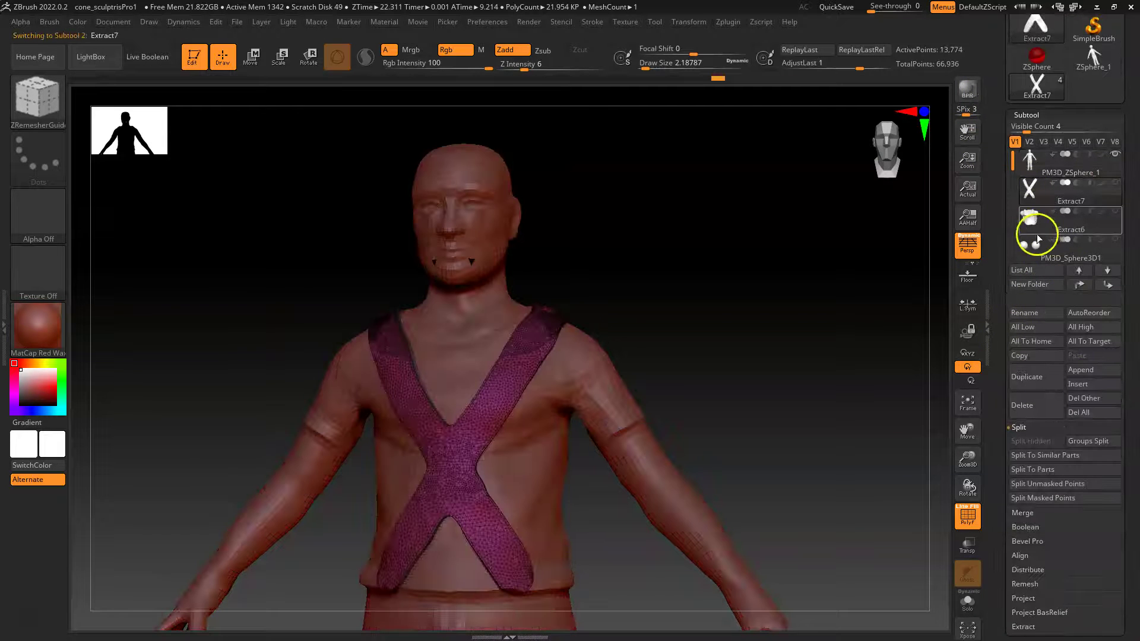
Step: Set the chest straps' target polygon count to 1, remesh them with ZRemesher and check the result from the side and front
left_click_drag(996, 364, 1040, 323)
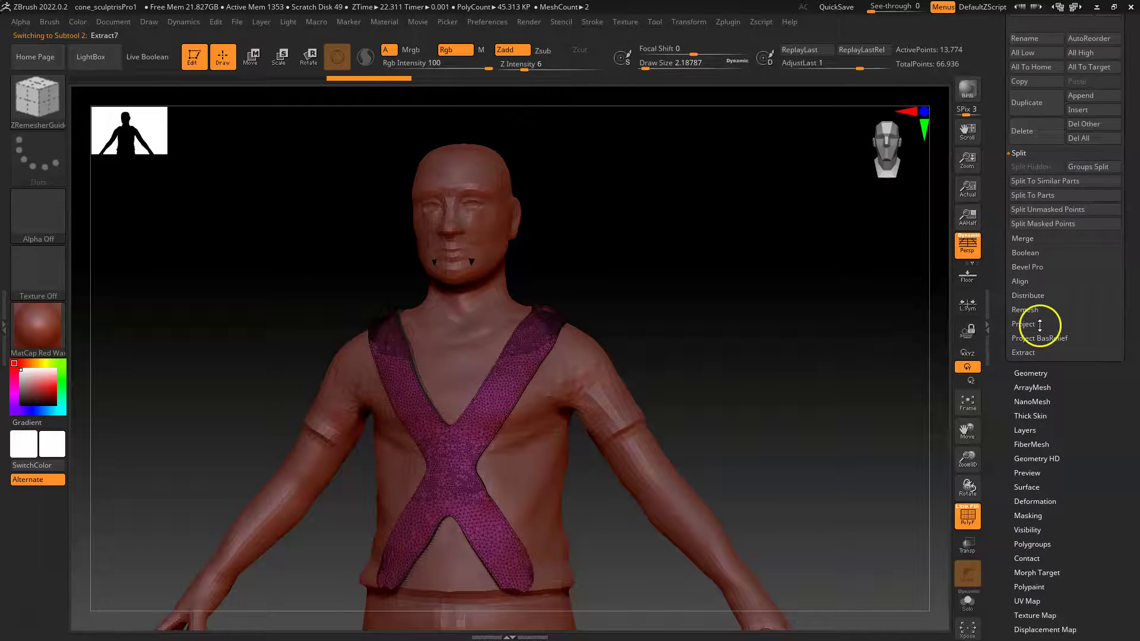
left_click(1037, 371)
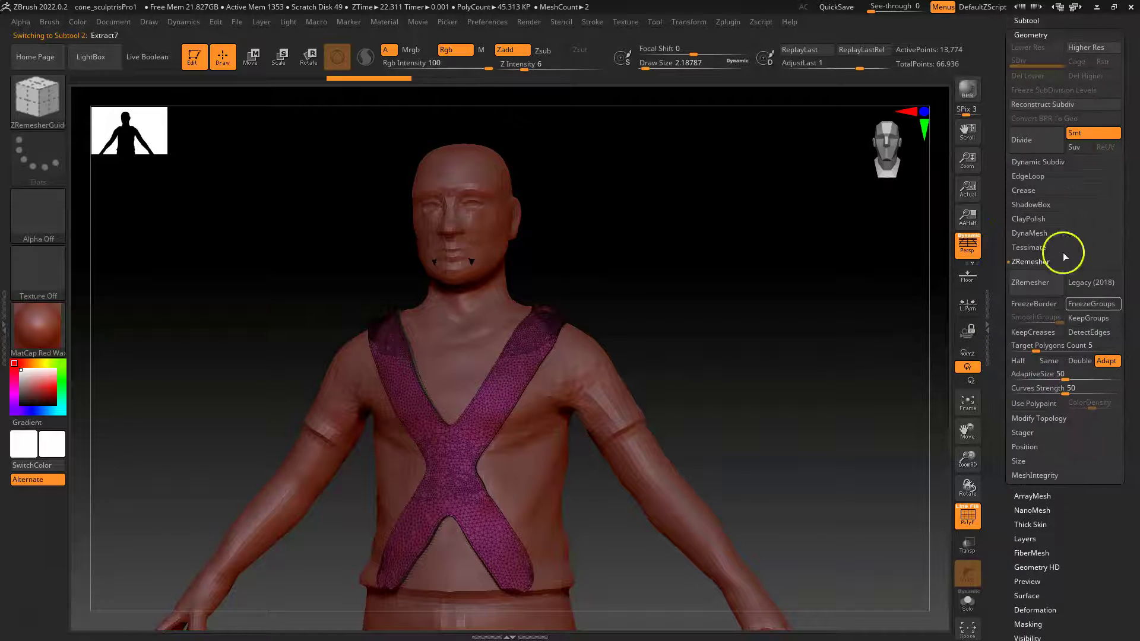
left_click(1031, 345)
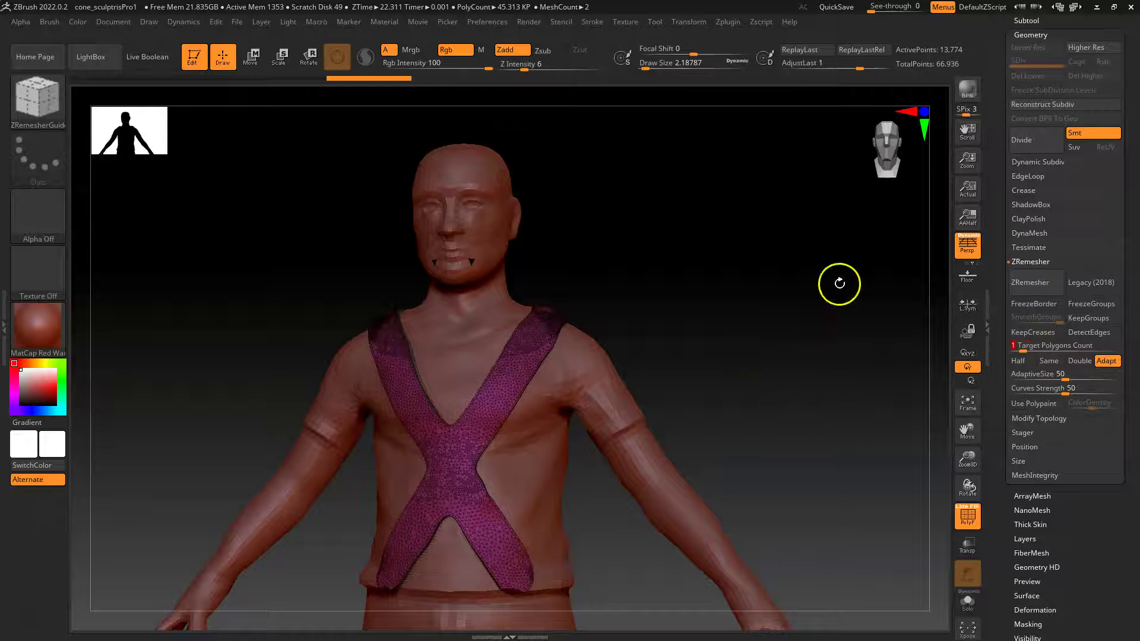
left_click(1034, 284)
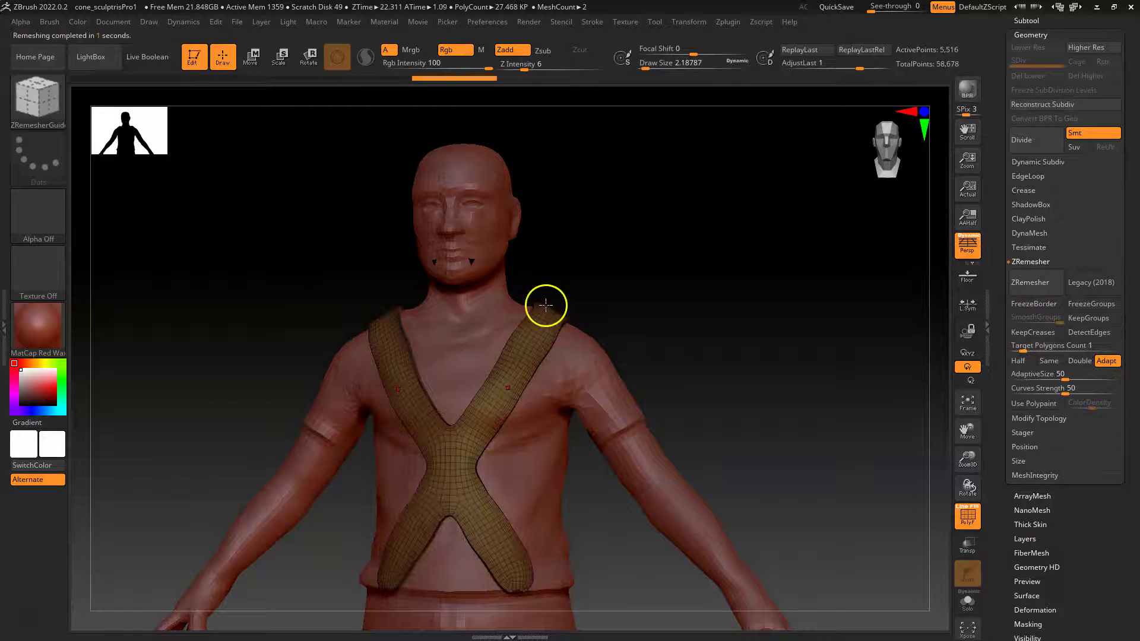
mouse_move(689, 356)
left_mouse_down()
mouse_move(704, 336)
mouse_move(769, 327)
mouse_move(751, 331)
left_mouse_up()
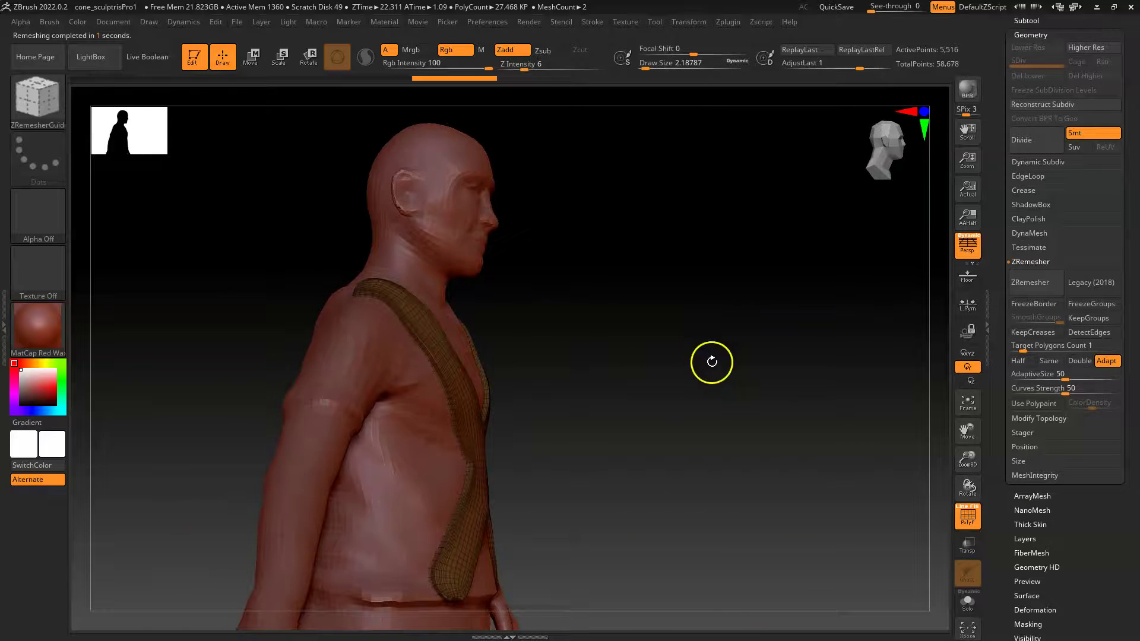
left_click_drag(710, 362, 909, 323, "shift")
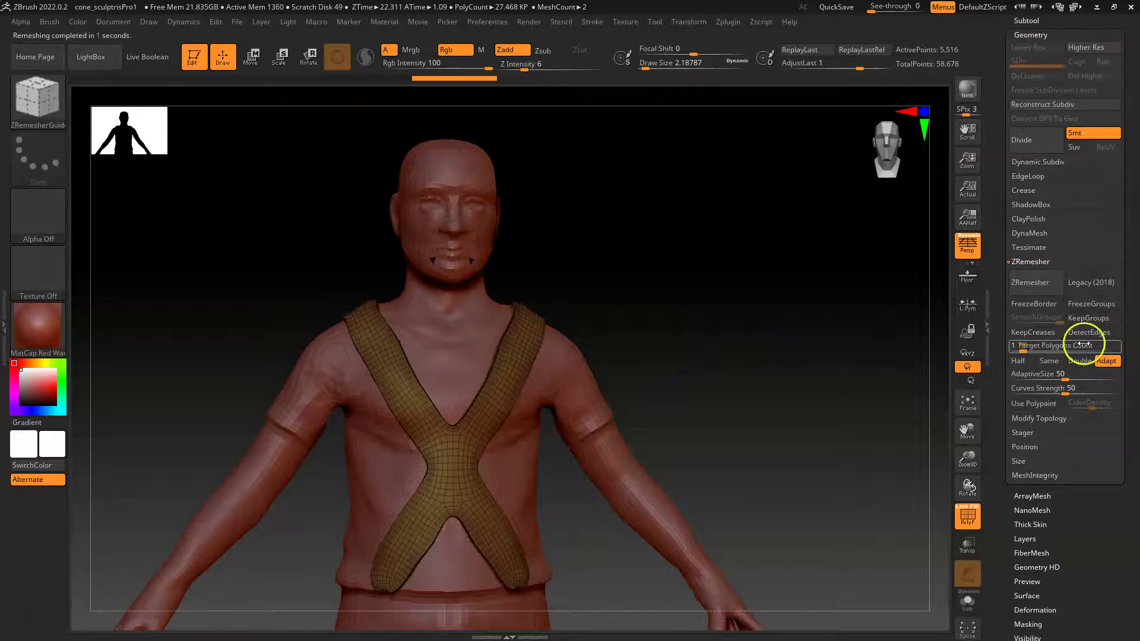
Step: Make the PM3D_ZSphere_1 body the active subtool and try to split it into separate subtools by polygroup
scroll(997, 272, "up", 5)
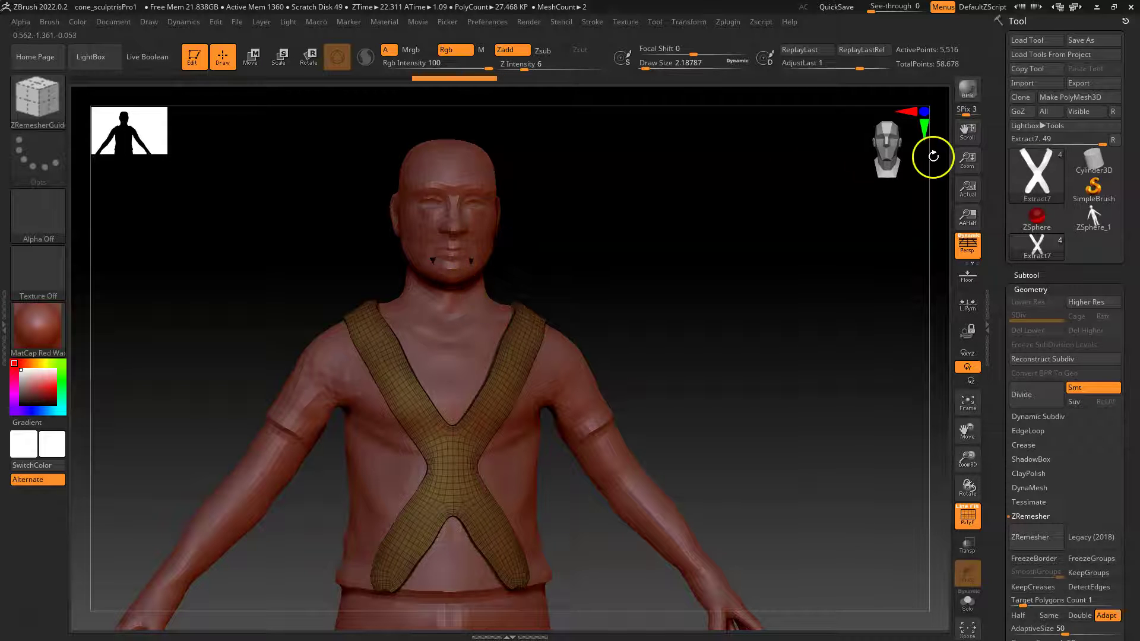
left_click(1029, 274)
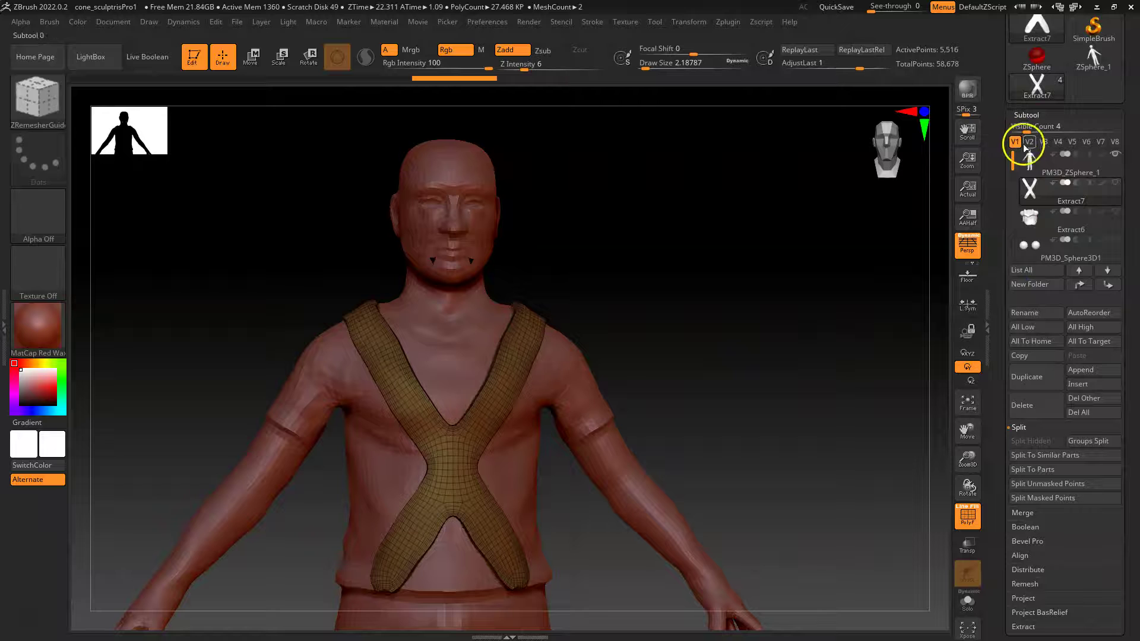
left_click(1031, 163)
left_click(1015, 428)
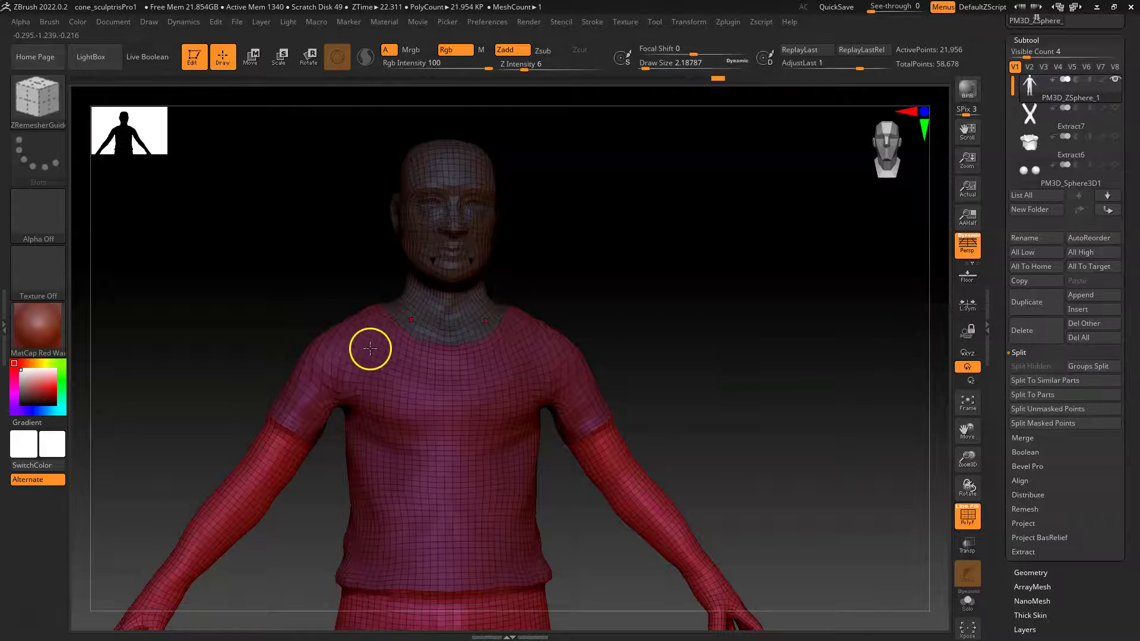
left_click(1096, 366)
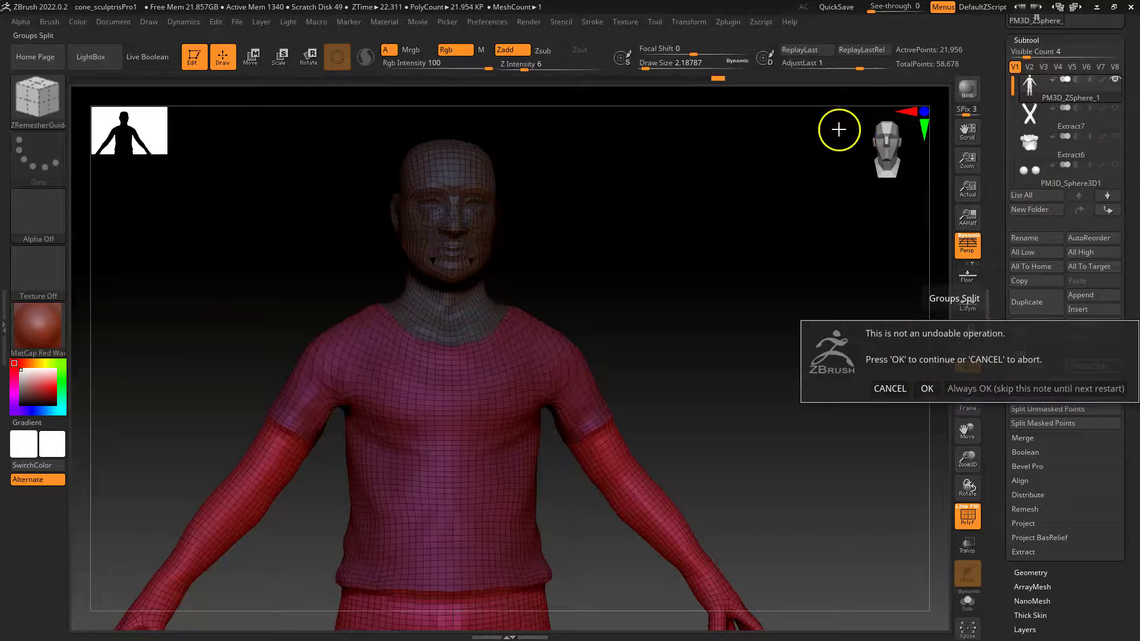
left_click(895, 384)
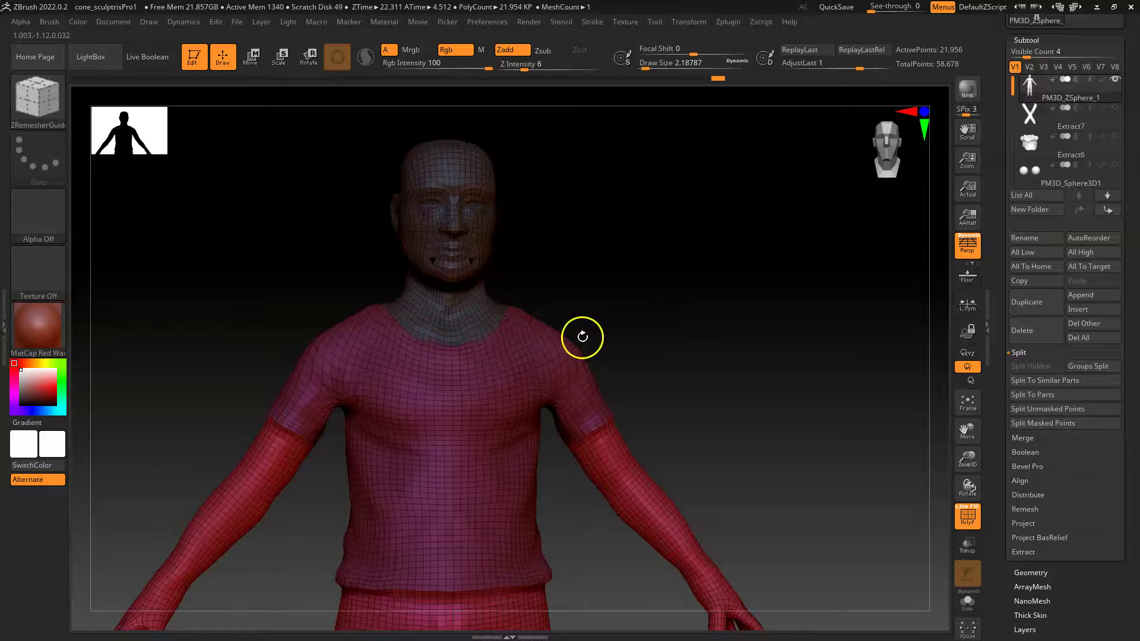
Step: Frame the upper body from the front and turn off its polyframe display
left_click_drag(753, 341, 690, 274)
left_click_drag(591, 412, 728, 338)
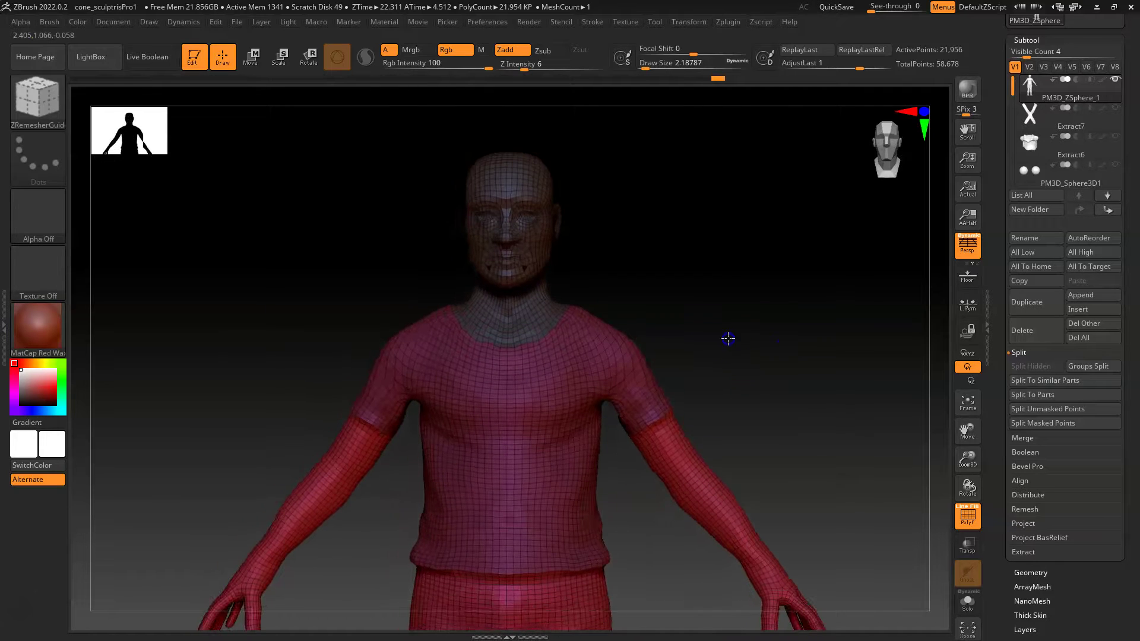
key("shift+f")
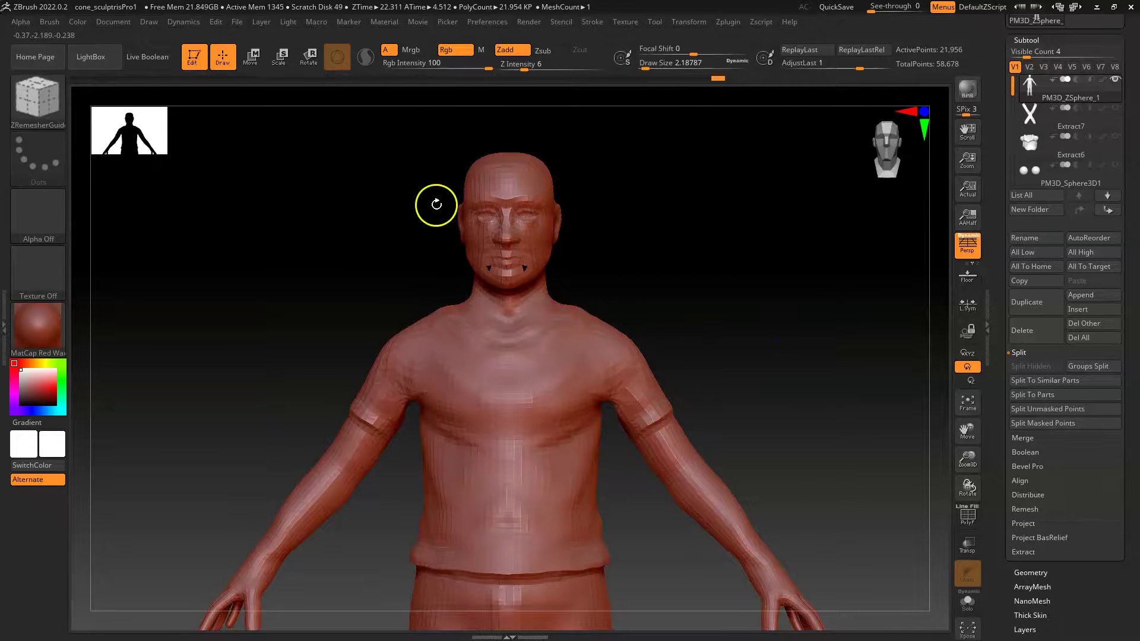